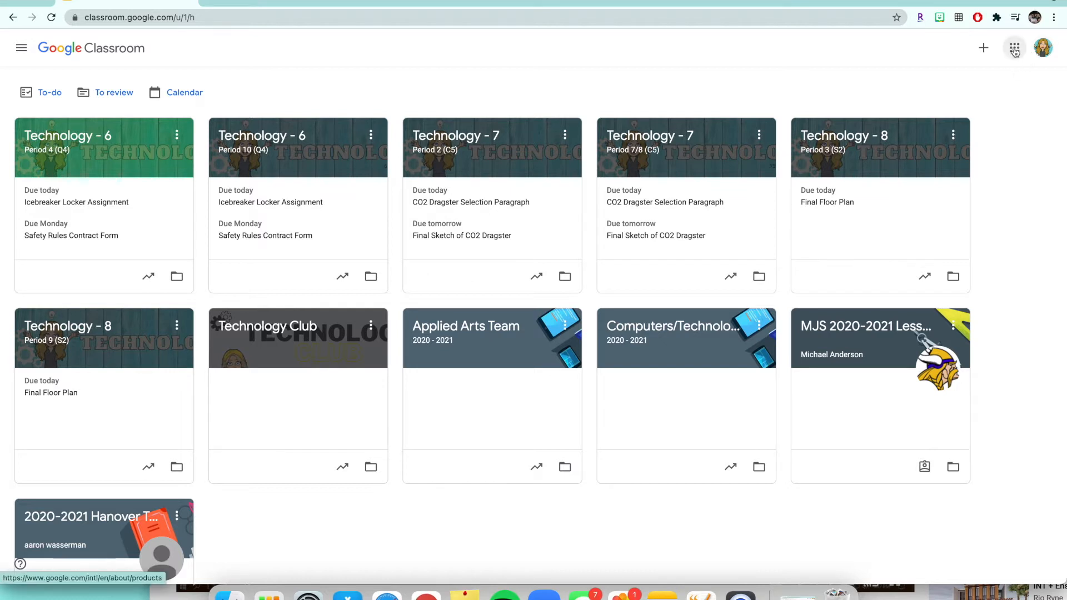
# Step: Launch SketchUp for Schools from the Google apps available in Google Classroom
pyautogui.click(1015, 54)
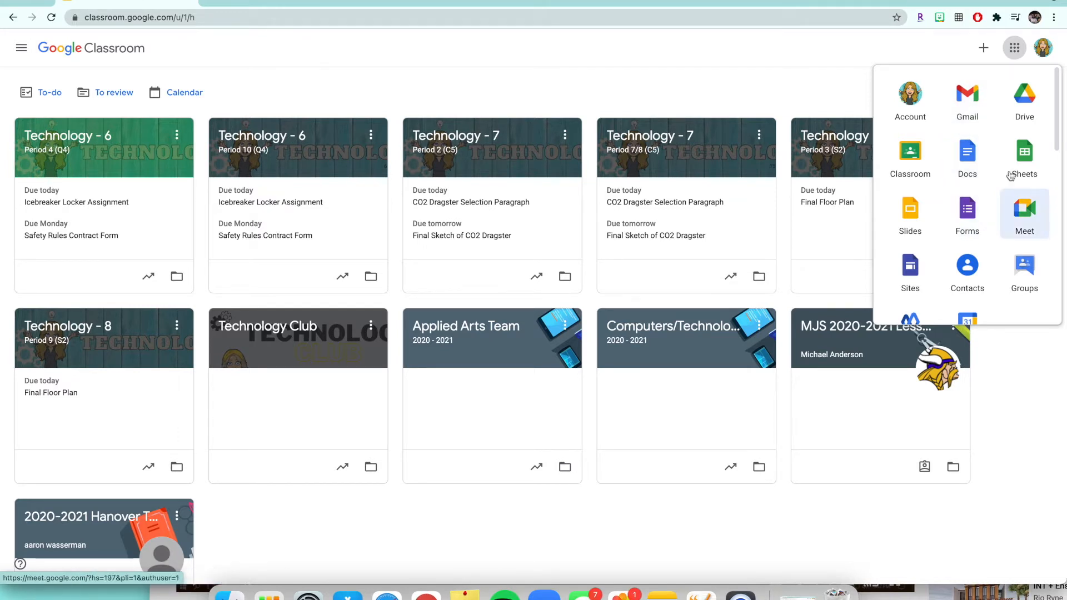
pyautogui.scroll(-2, 976, 222)
pyautogui.scroll(-5, 979, 219)
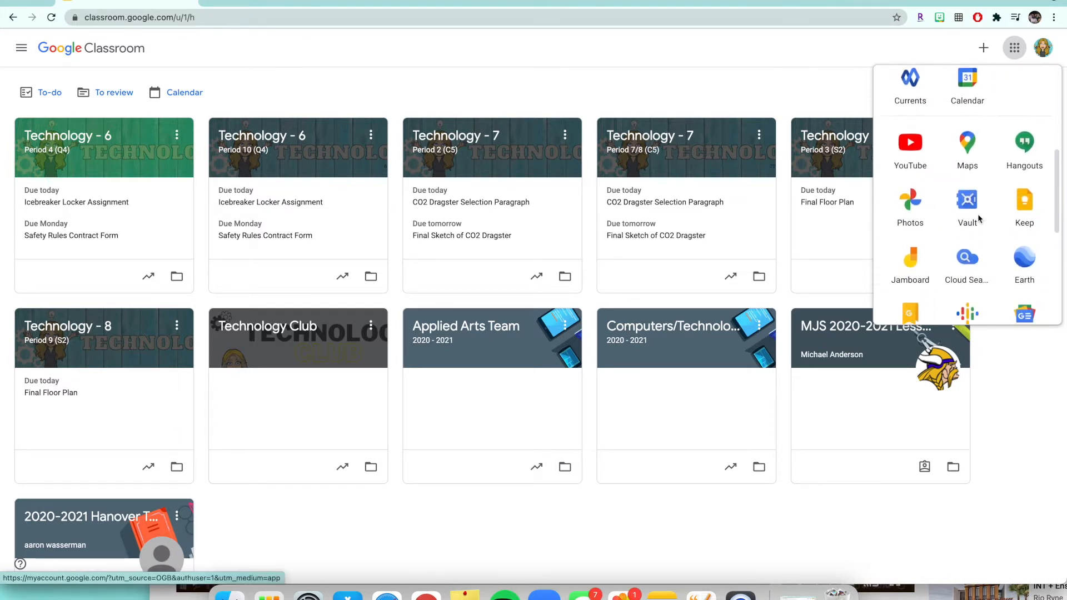
pyautogui.scroll(-1, 979, 219)
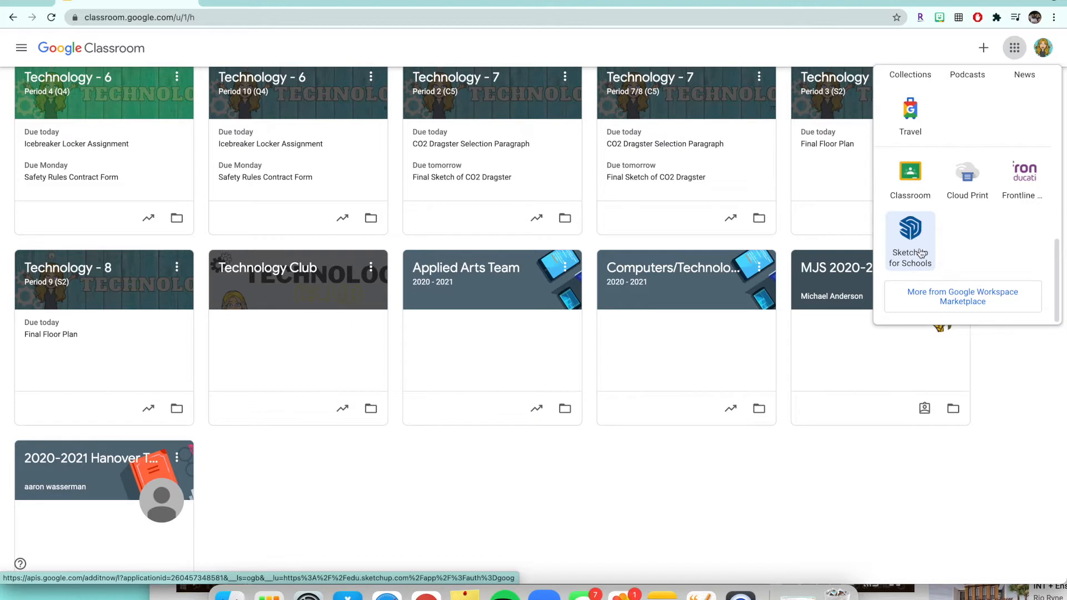
pyautogui.click(926, 272)
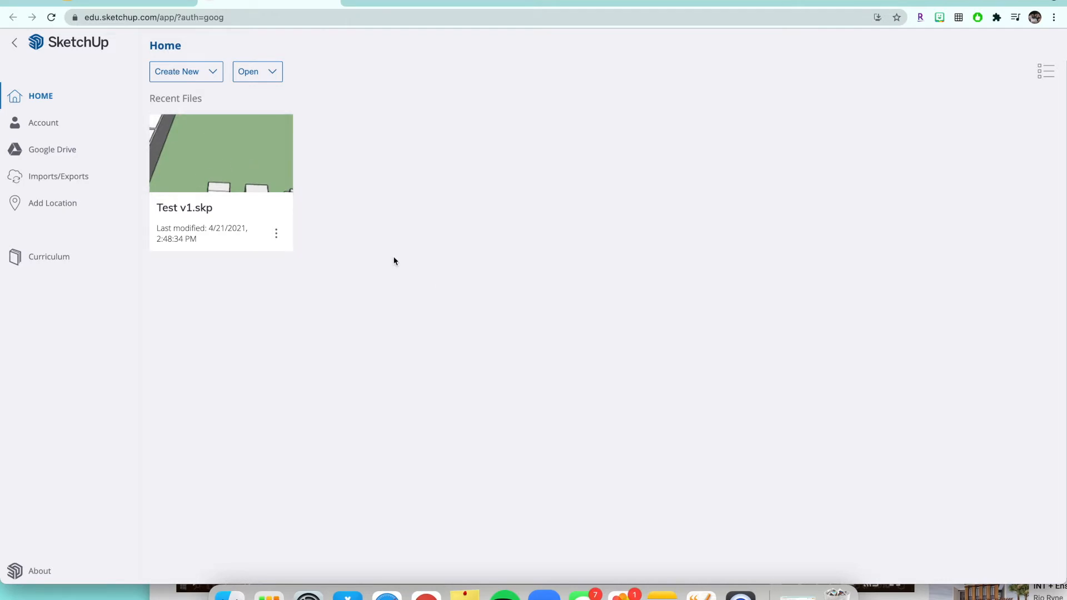
# Step: Create a new model from the Simple Template - Feet and Inches
pyautogui.click(276, 233)
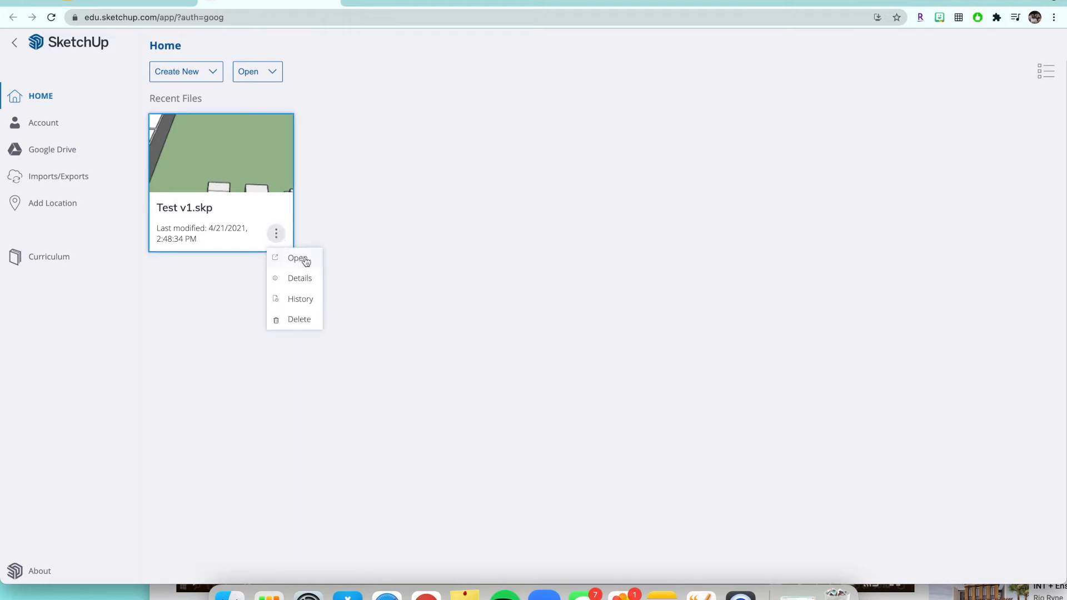
pyautogui.click(369, 225)
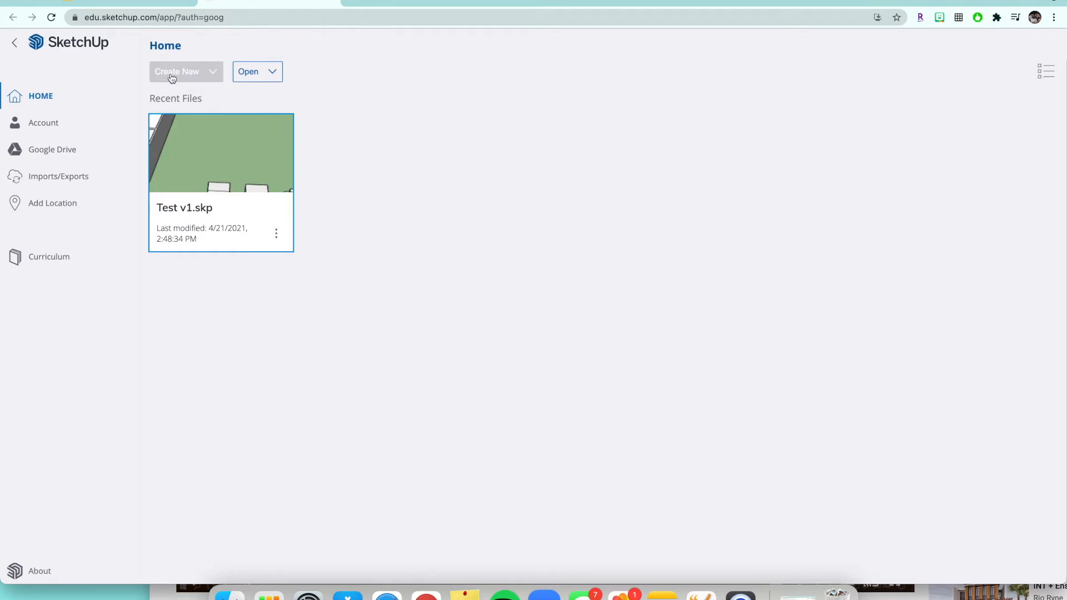
pyautogui.click(211, 76)
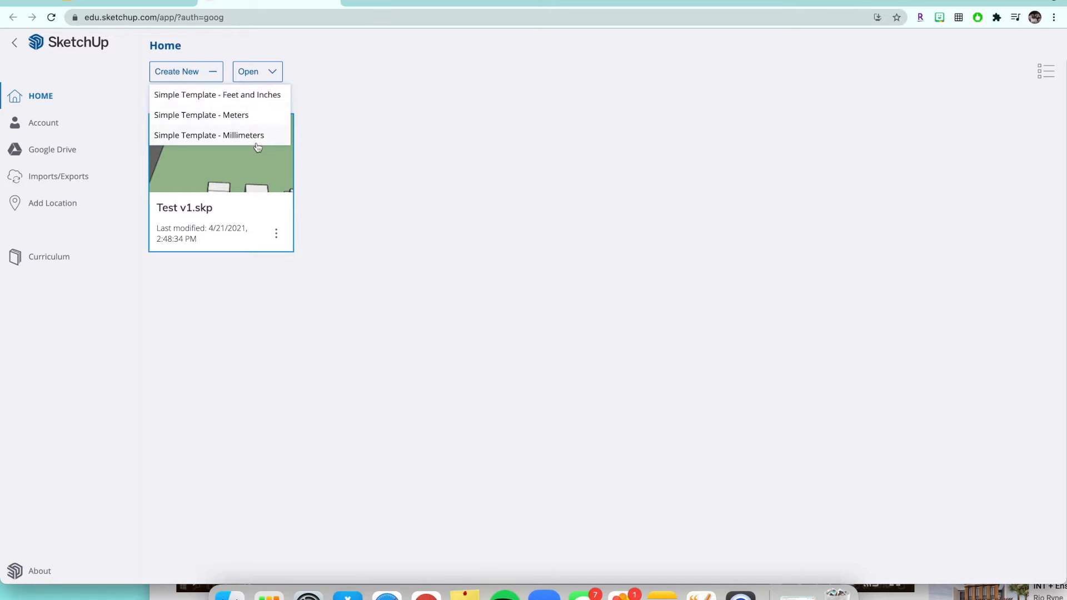
pyautogui.click(243, 96)
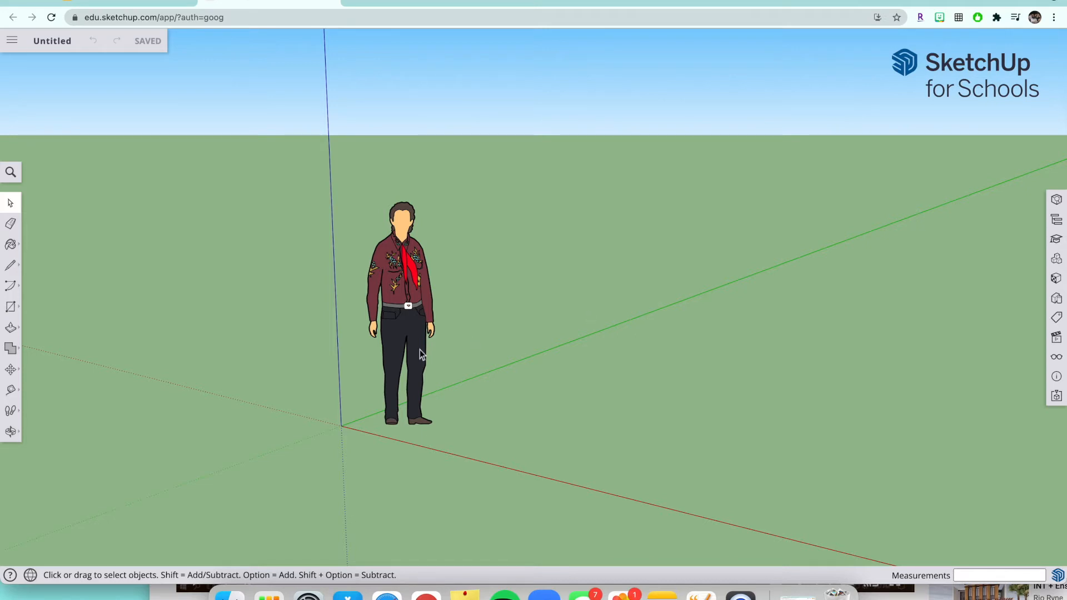
# Step: Draw a 6' by 3' rectangle on the ground beside the standing figure, near the red axis
pyautogui.click(402, 286)
pyautogui.click(502, 285)
pyautogui.click(13, 312)
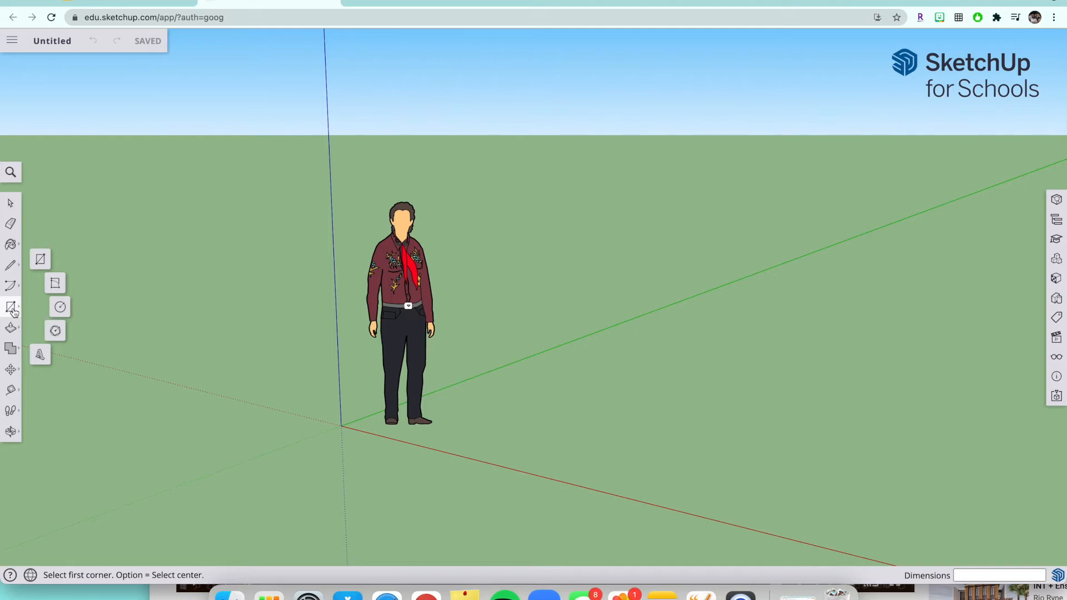
pyautogui.click(41, 260)
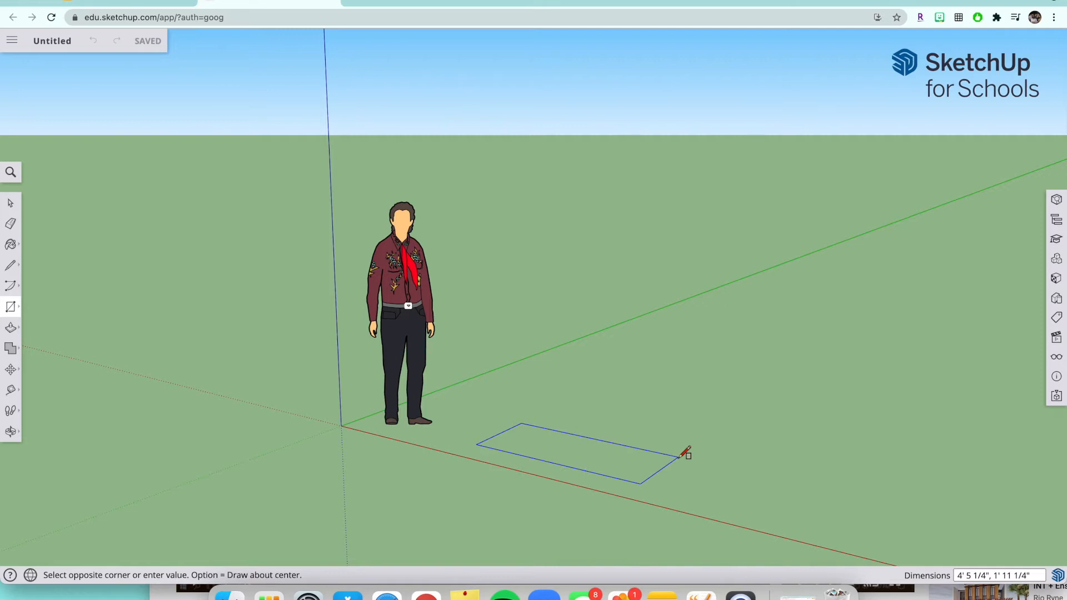
pyautogui.write("6',")
pyautogui.write("3'")
pyautogui.press('Return')
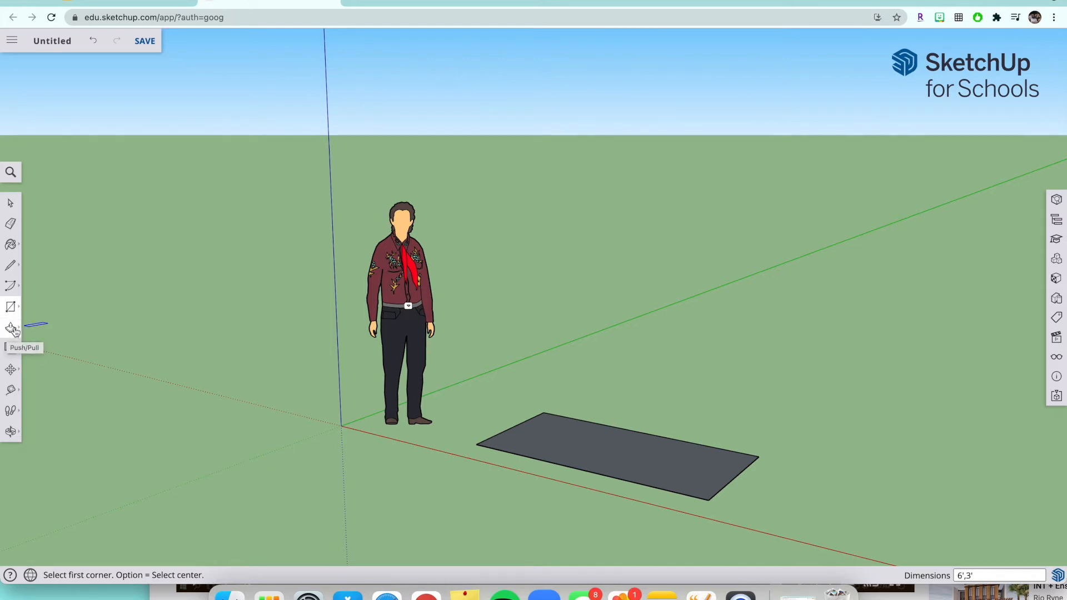
# Step: Push/Pull the ground rectangle beside the figure up 4' to form a box
pyautogui.click(13, 330)
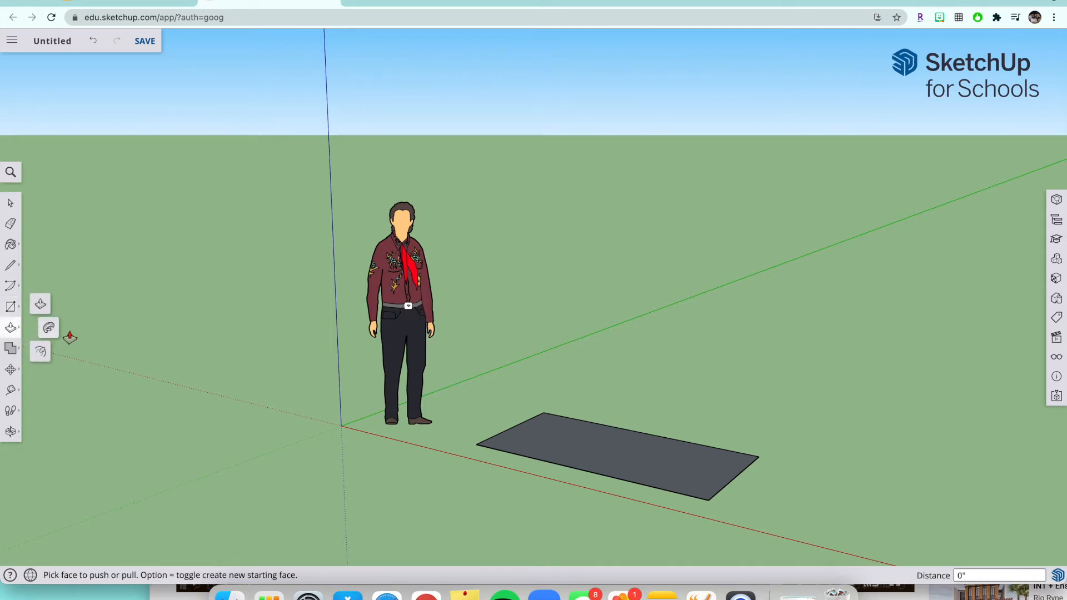
pyautogui.click(42, 305)
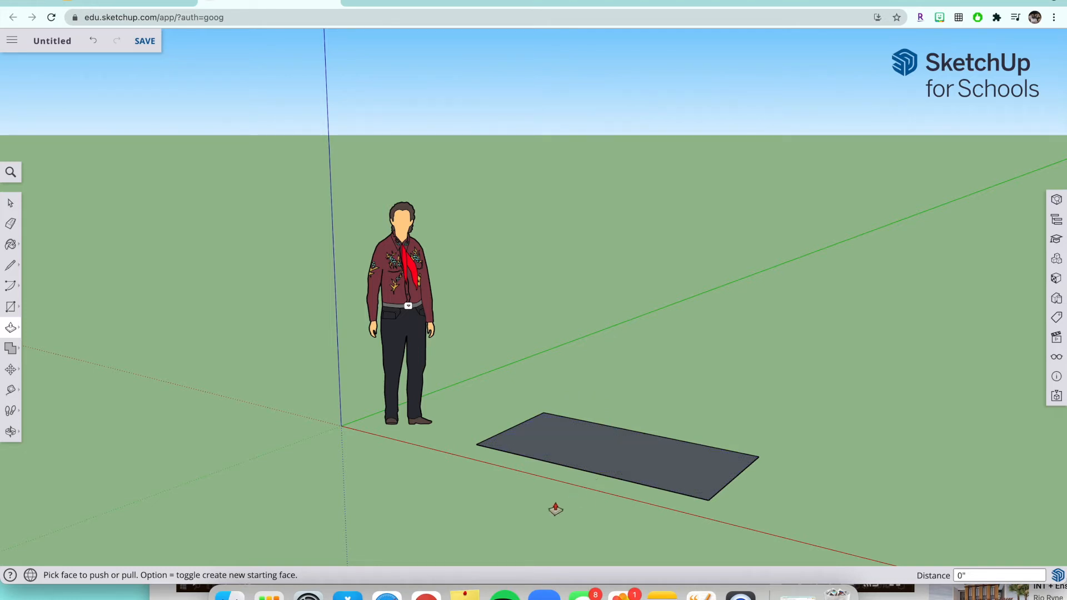
pyautogui.click(609, 457)
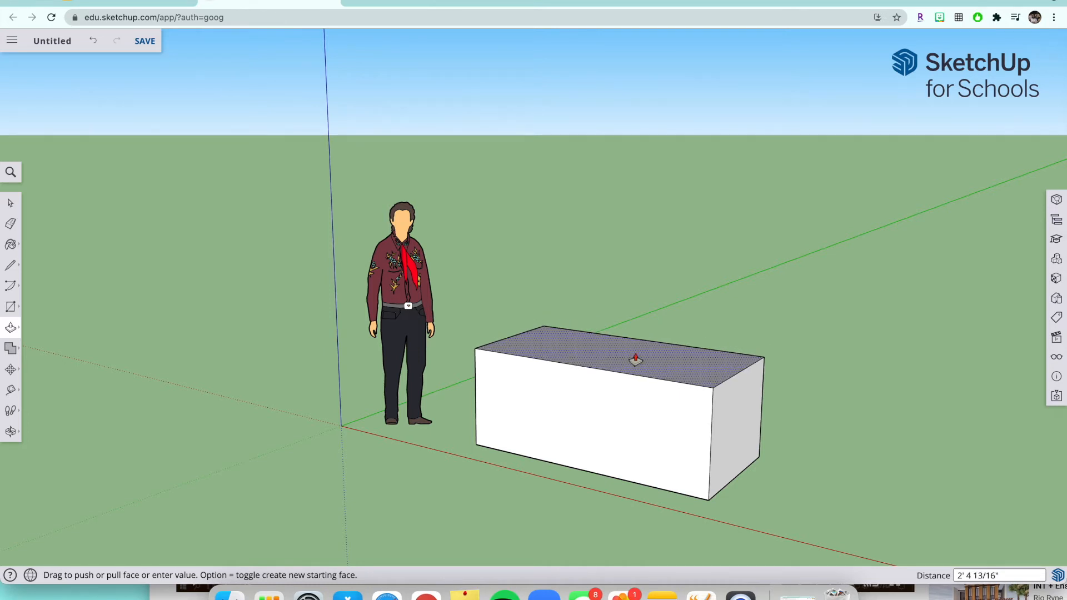
pyautogui.write('4')
pyautogui.press('Return')
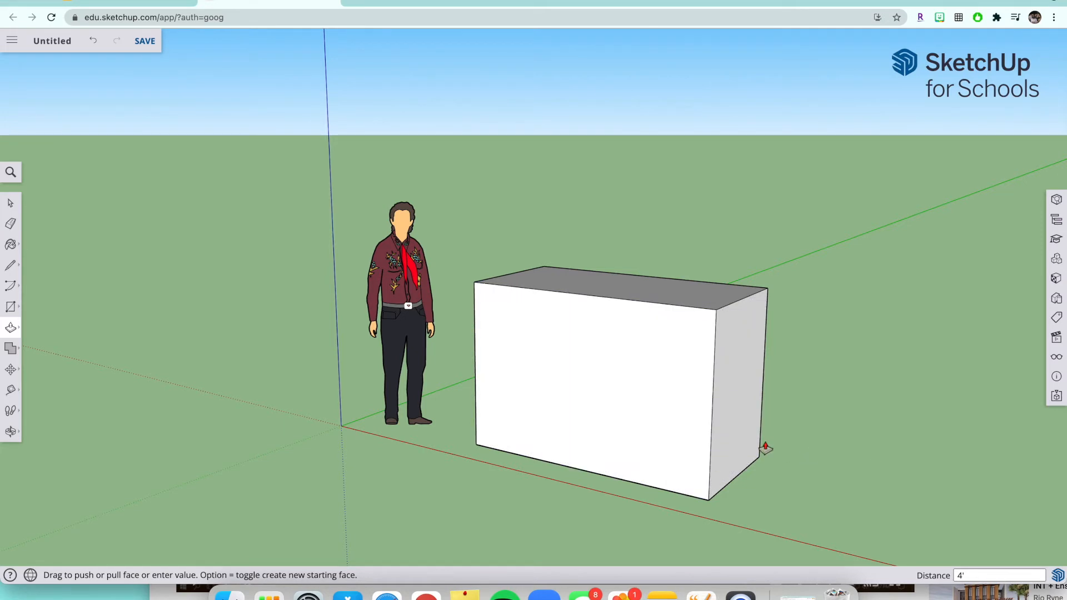
# Step: Draw a second 6' by 3' rectangle on the ground beside the box, farther along the red axis
pyautogui.scroll(-3, 756, 464)
pyautogui.scroll(-4, 752, 470)
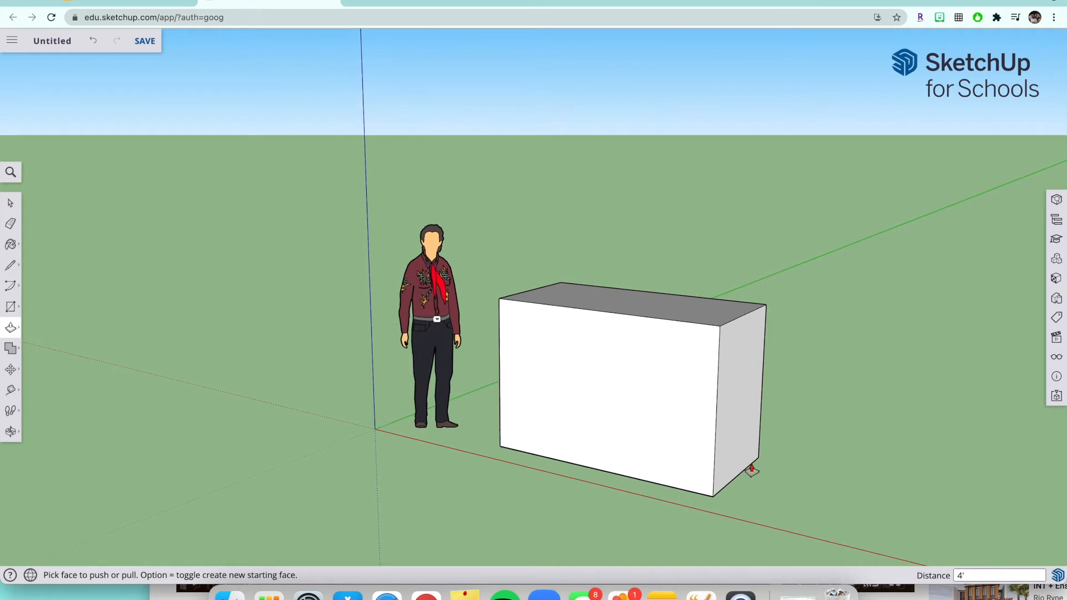
pyautogui.scroll(-4, 751, 470)
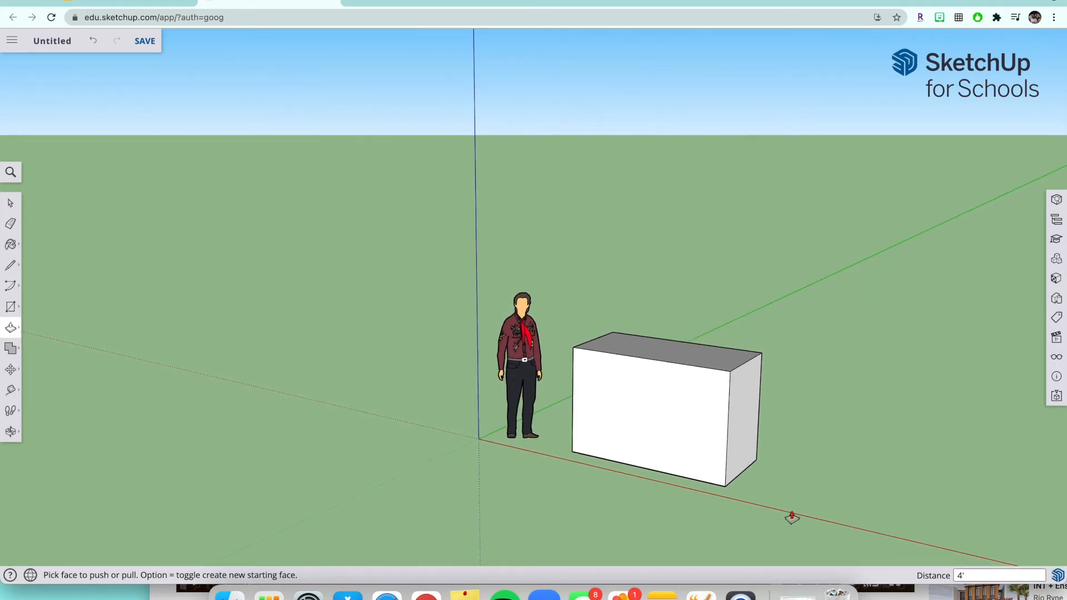
pyautogui.scroll(-2, 826, 450)
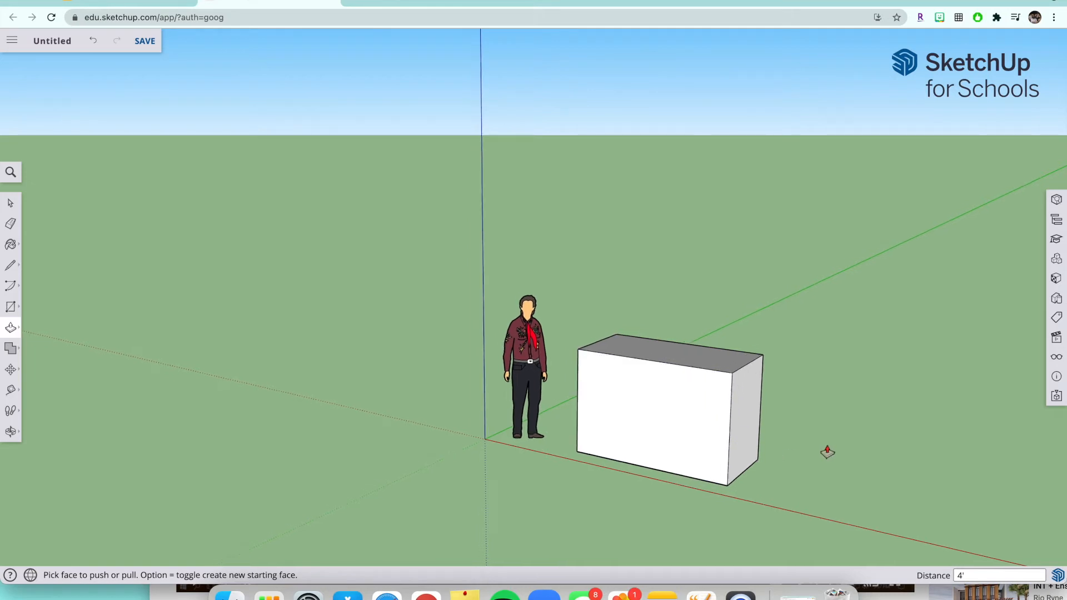
pyautogui.scroll(-1, 827, 452)
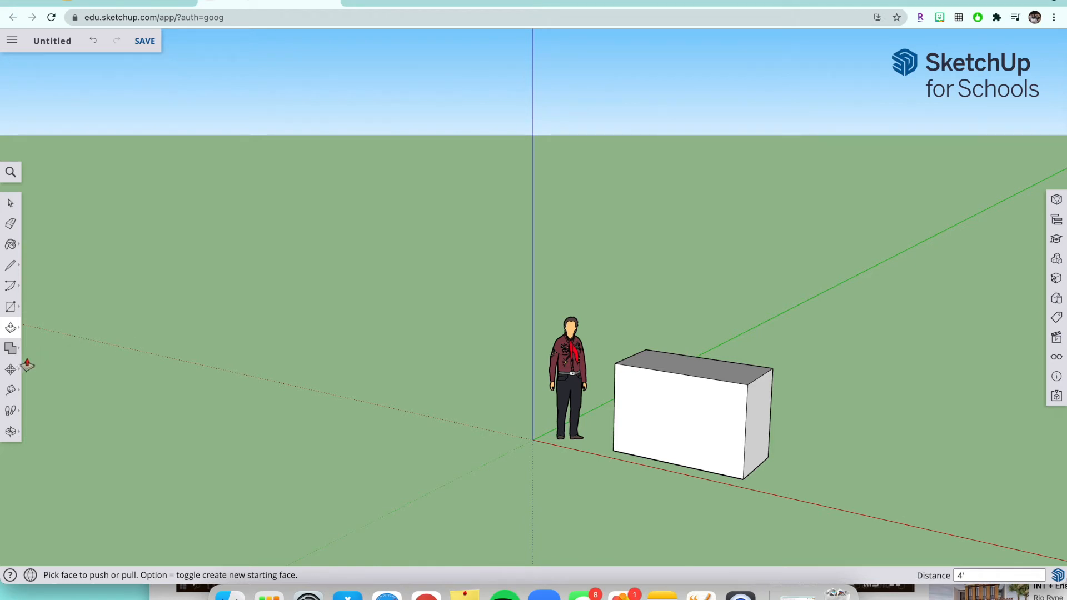
pyautogui.click(11, 308)
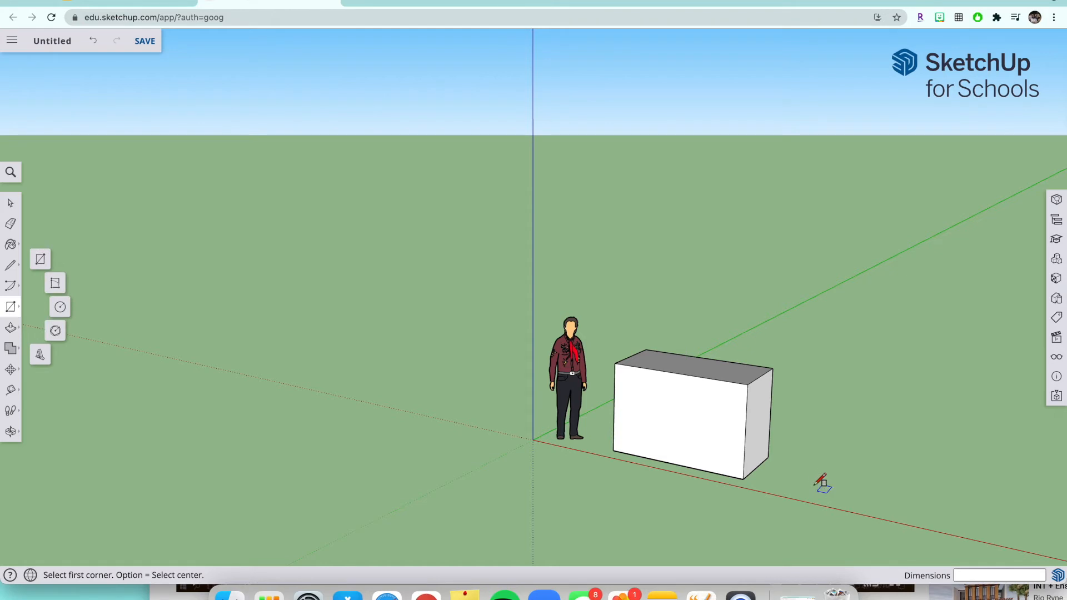
pyautogui.click(803, 470)
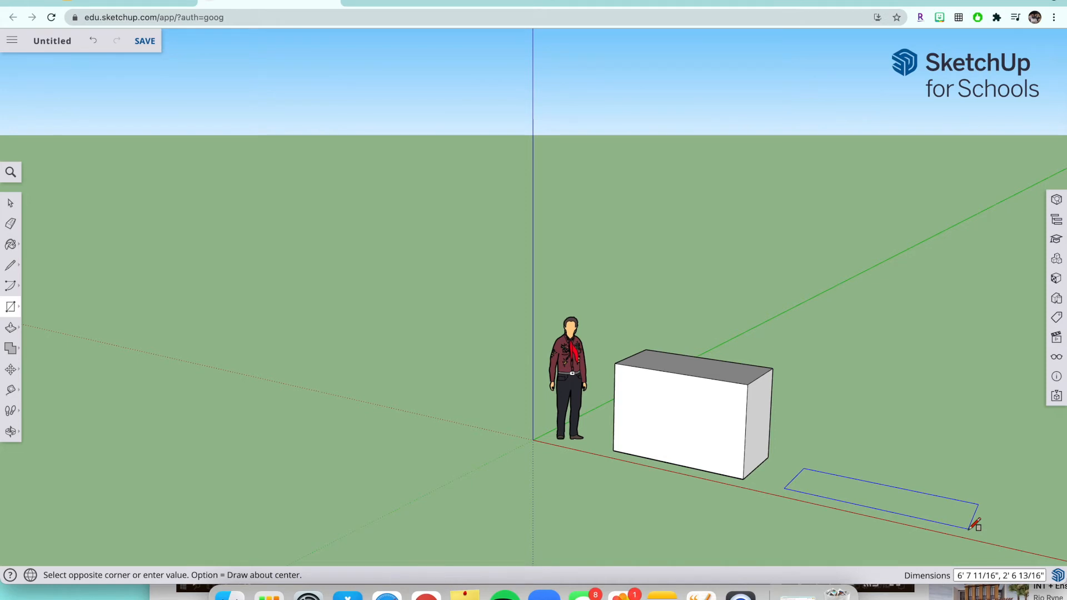
pyautogui.write("6',3")
pyautogui.press('Return')
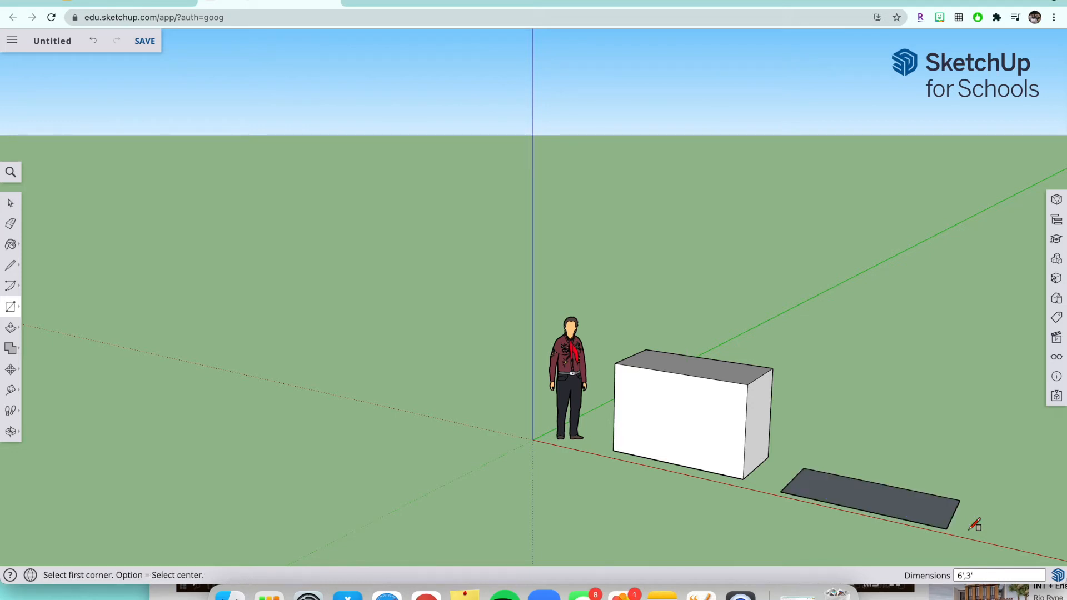
# Step: Push/Pull the second ground rectangle up 4' to form another box
pyautogui.click(10, 328)
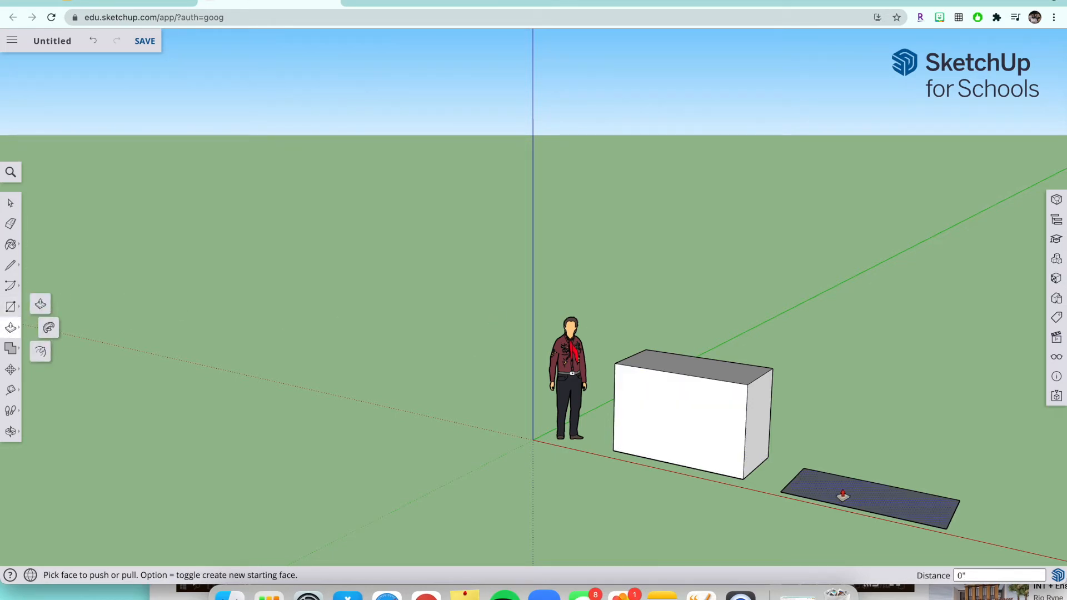
pyautogui.moveTo(843, 495); pyautogui.dragTo(861, 398)
pyautogui.write("4'")
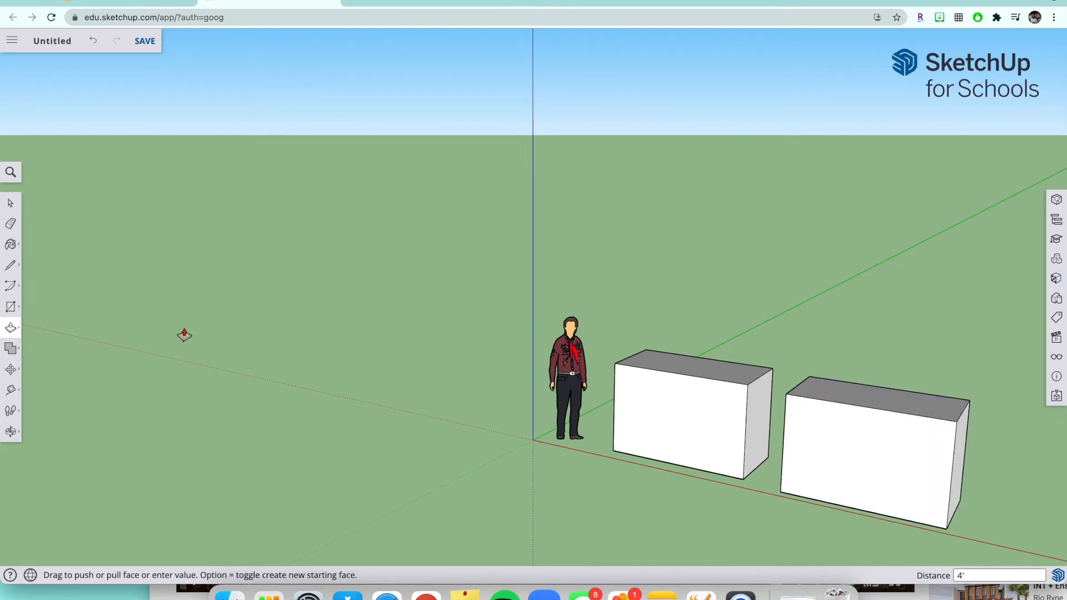
# Step: Draw a 4' by 3' rectangle on the front face of the second box, starting near its lower-left corner
pyautogui.click(10, 306)
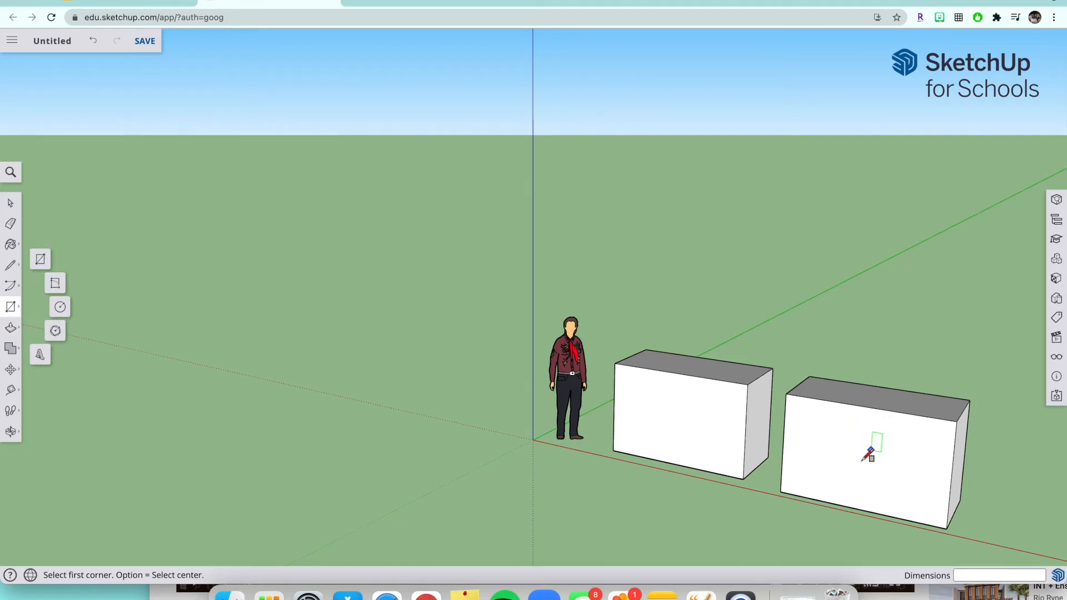
pyautogui.click(794, 478)
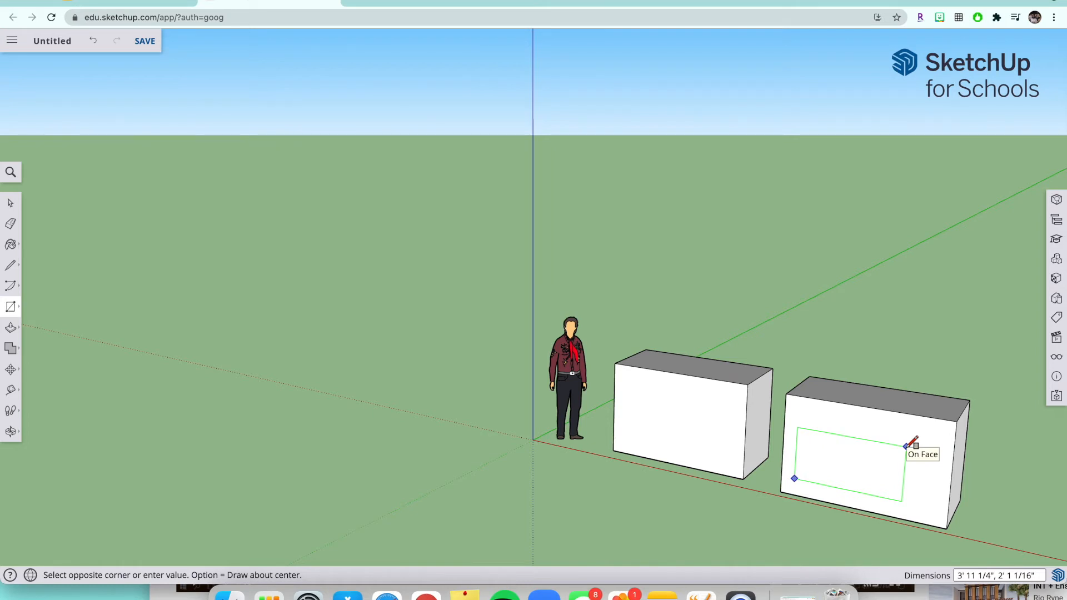
pyautogui.write("4',3'")
pyautogui.press('Return')
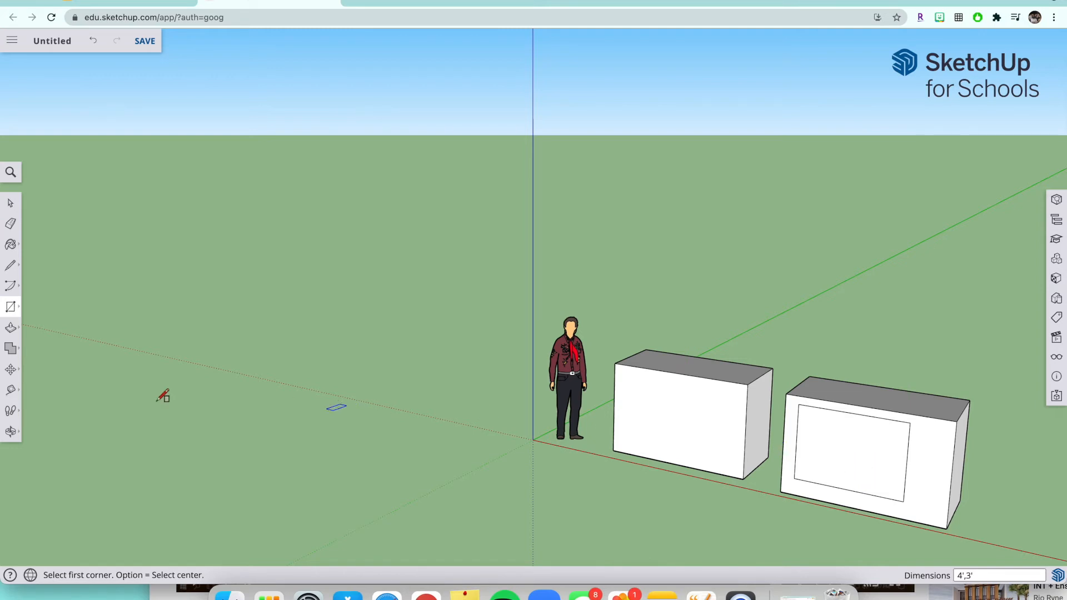
# Step: Push/Pull the 4' by 3' front-face rectangle inward 3' to cut an opening through the second box
pyautogui.click(10, 329)
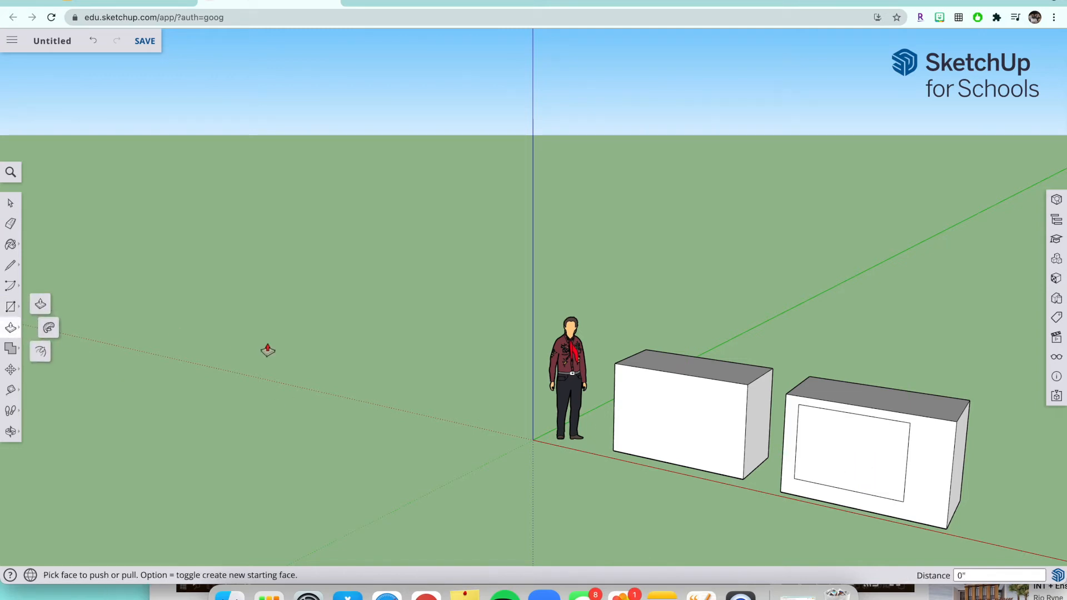
pyautogui.click(854, 461)
pyautogui.moveTo(854, 461); pyautogui.dragTo(895, 384)
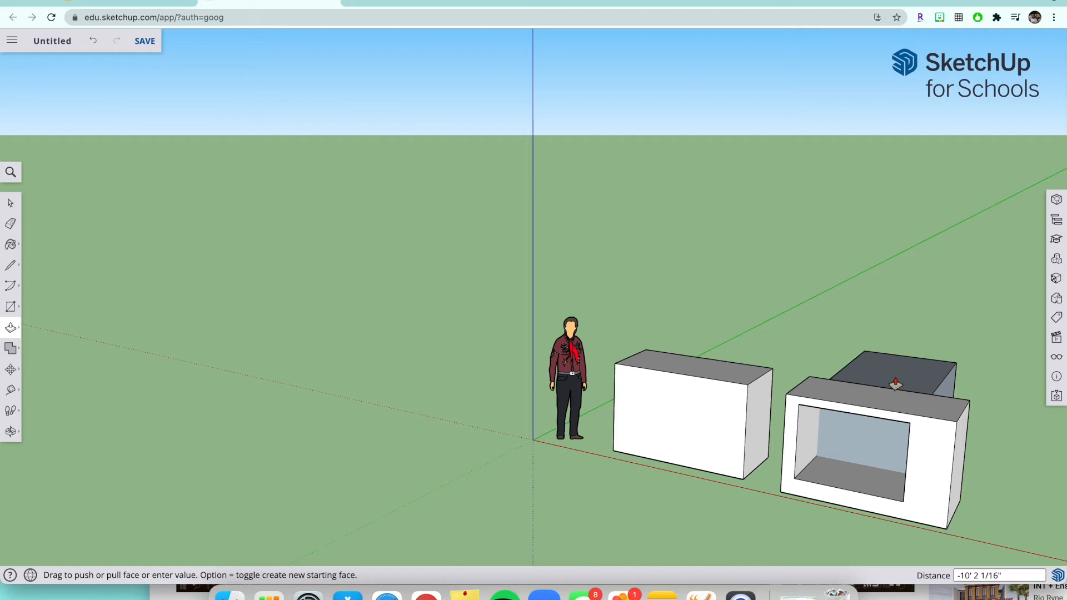
pyautogui.write('3')
pyautogui.press('Return')
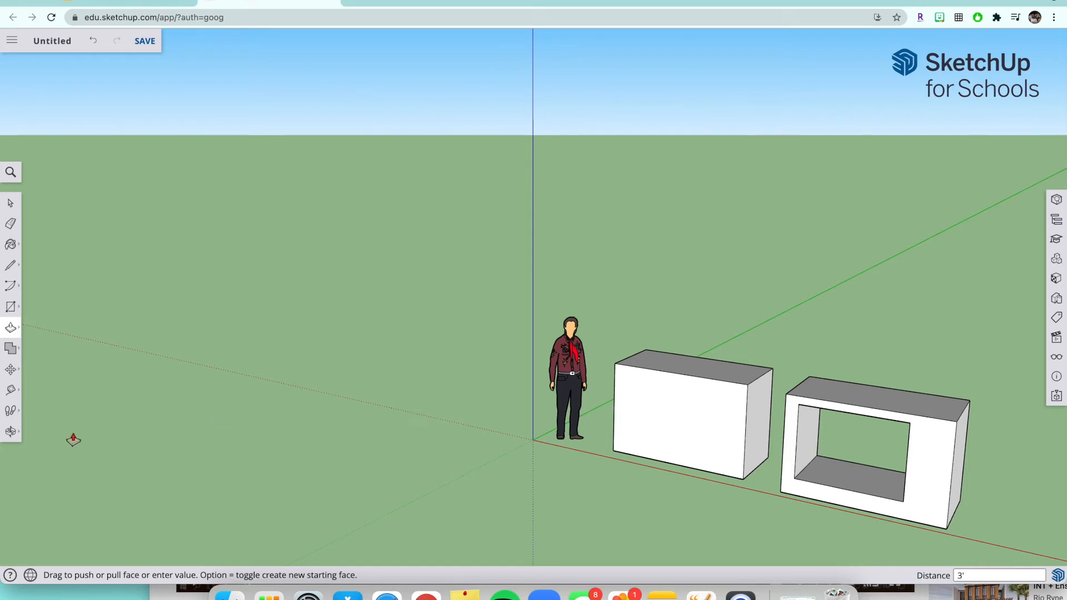
# Step: Draw a third 6' by 3' rectangle on the ground beyond the hollowed box, along the red axis
pyautogui.click(11, 433)
pyautogui.moveTo(406, 405); pyautogui.dragTo(712, 498)
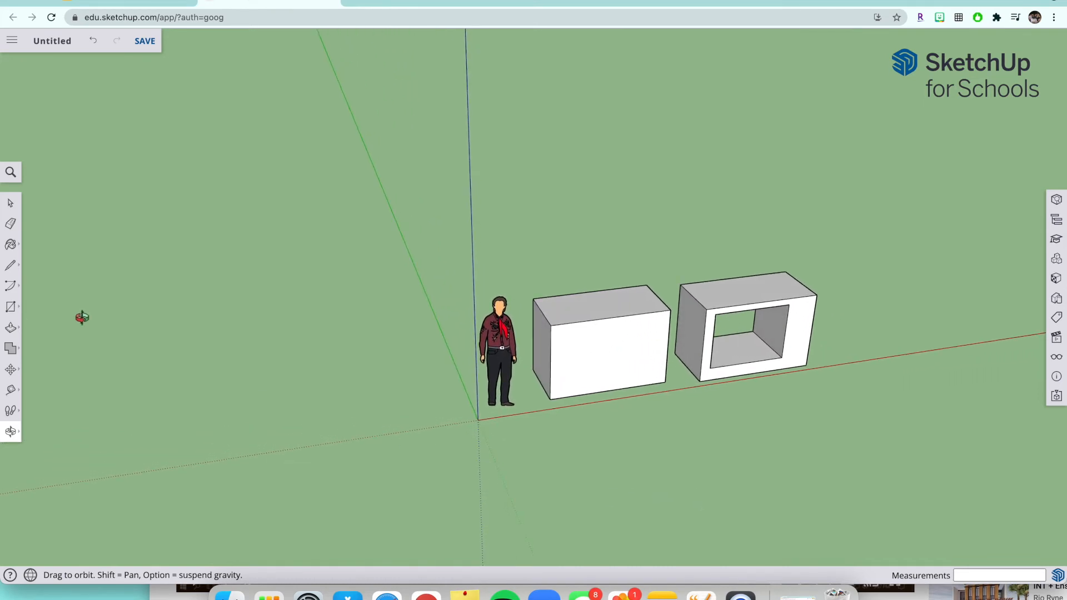
pyautogui.click(9, 310)
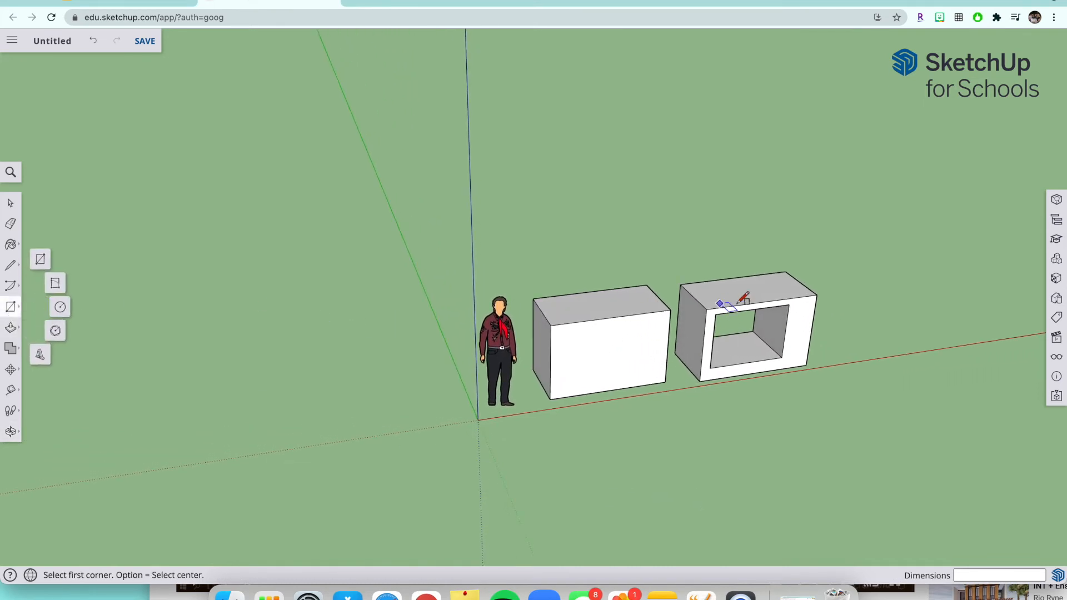
pyautogui.click(836, 341)
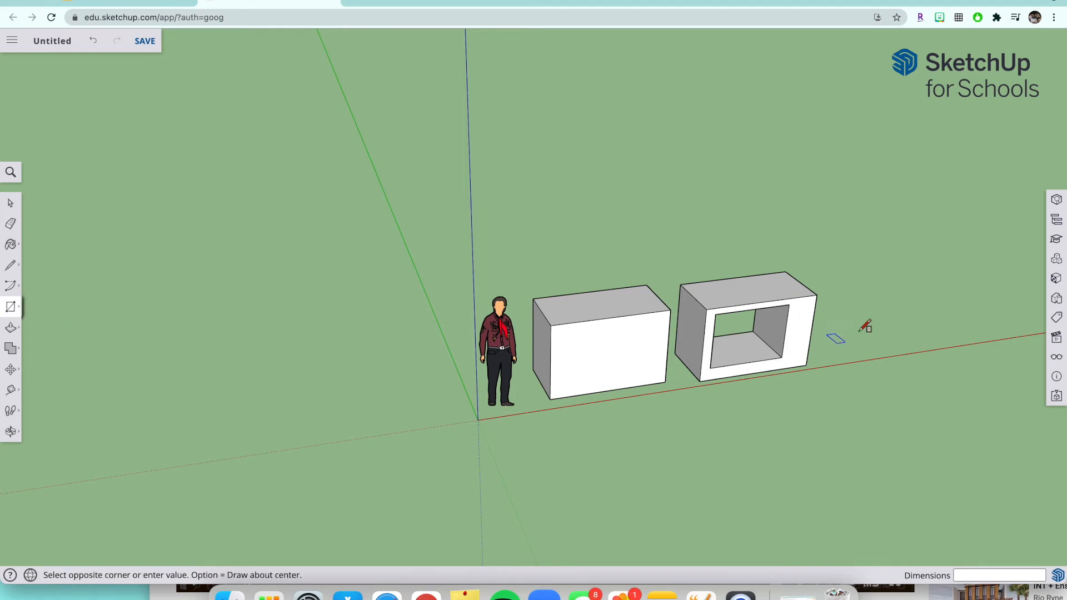
pyautogui.write("6',3")
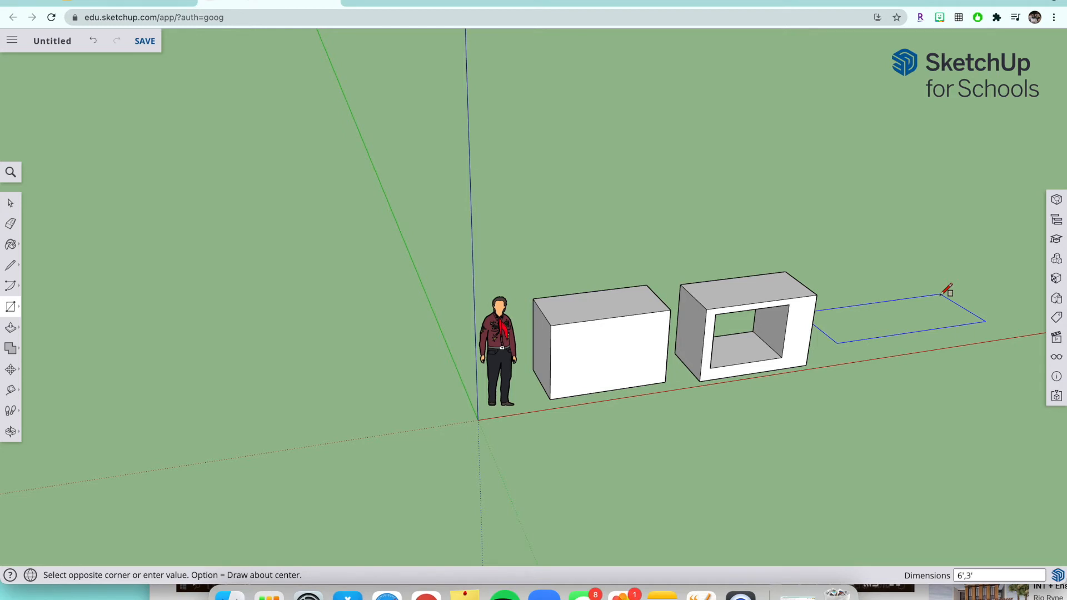
pyautogui.press('Return')
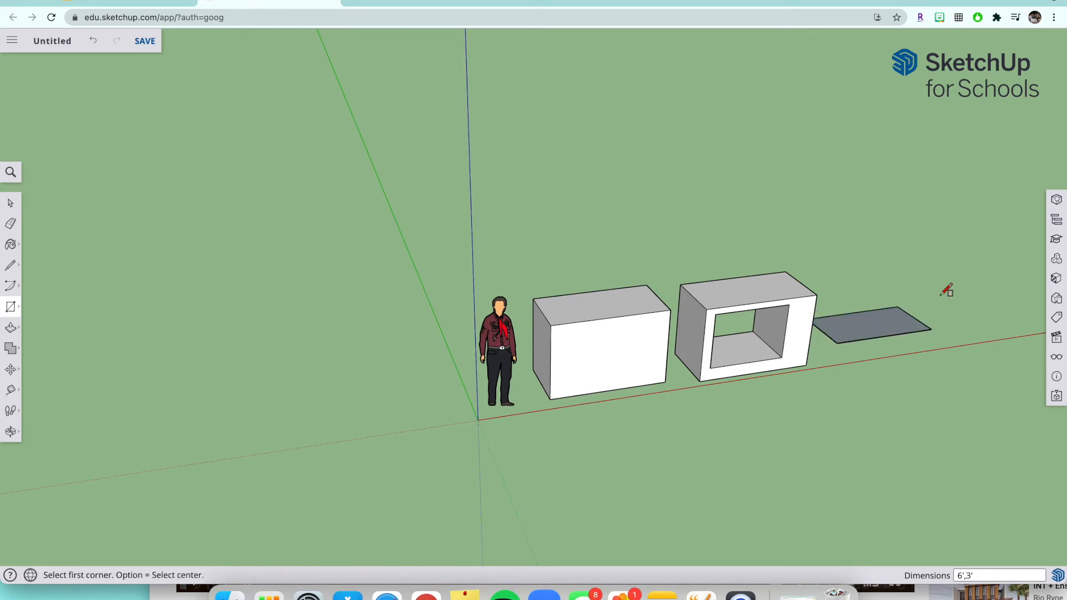
# Step: Push/Pull the third ground rectangle up 2' to form a low box
pyautogui.scroll(3, 970, 369)
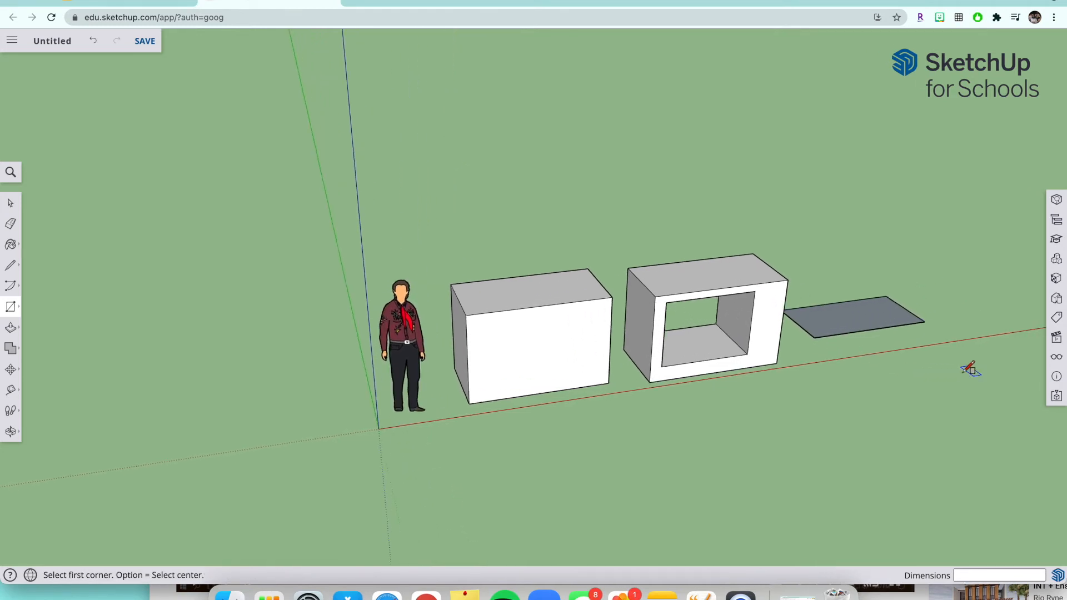
pyautogui.scroll(4, 970, 369)
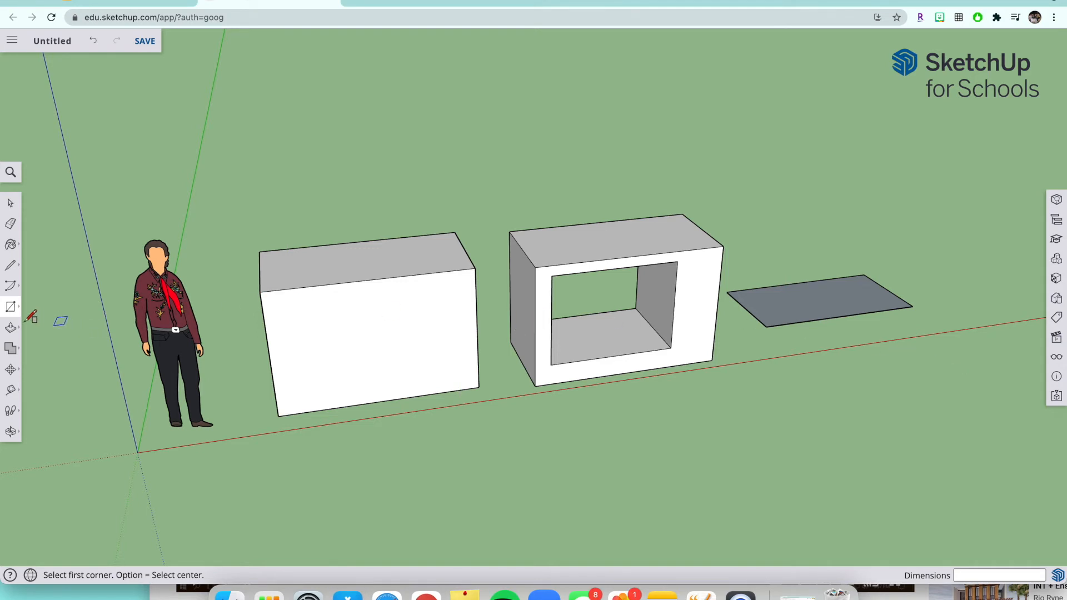
pyautogui.click(10, 329)
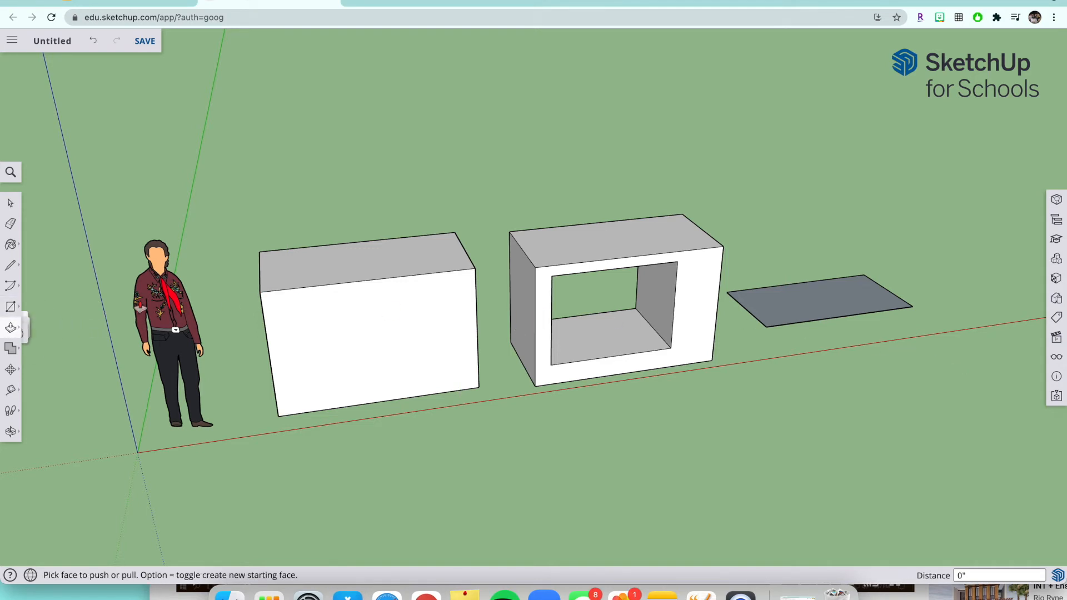
pyautogui.moveTo(810, 307); pyautogui.dragTo(812, 272)
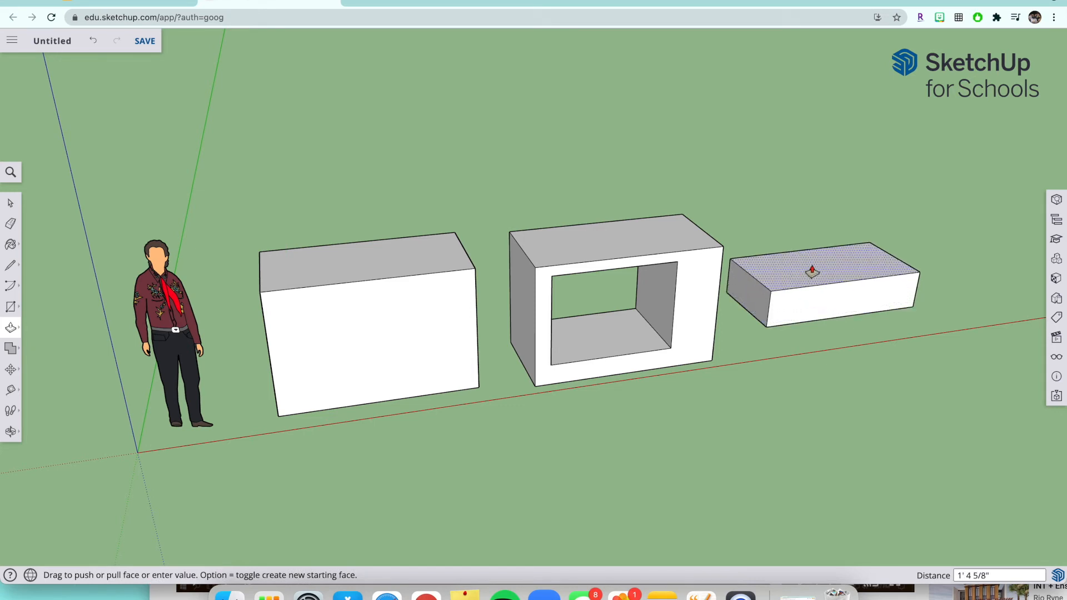
pyautogui.write("2'")
pyautogui.press('Return')
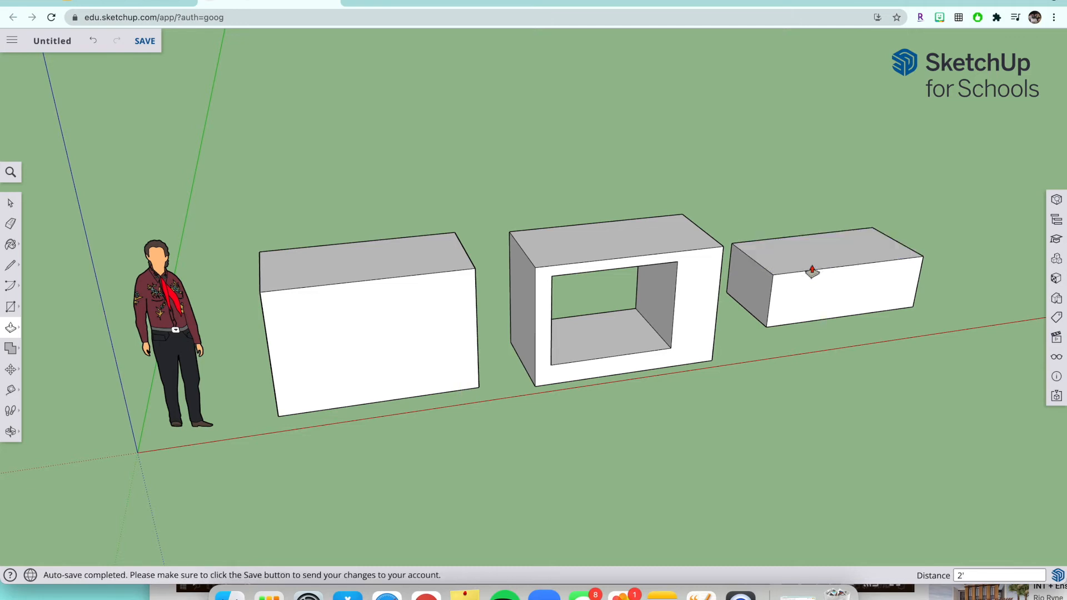
# Step: Draw a 4' by 1' rectangle on the top face of the third box, starting near its back-left corner
pyautogui.click(11, 306)
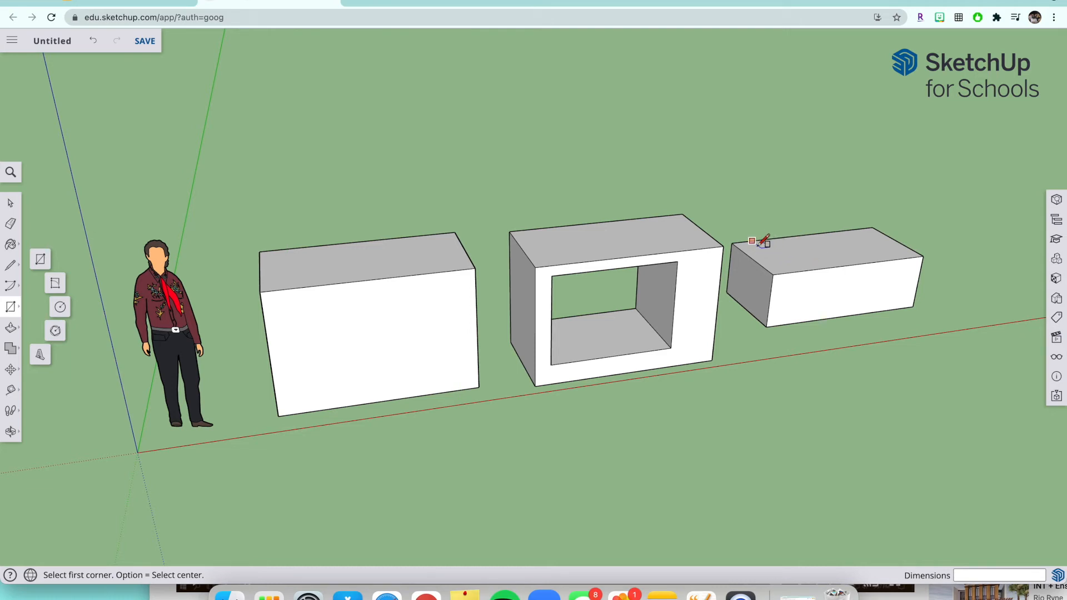
pyautogui.click(765, 247)
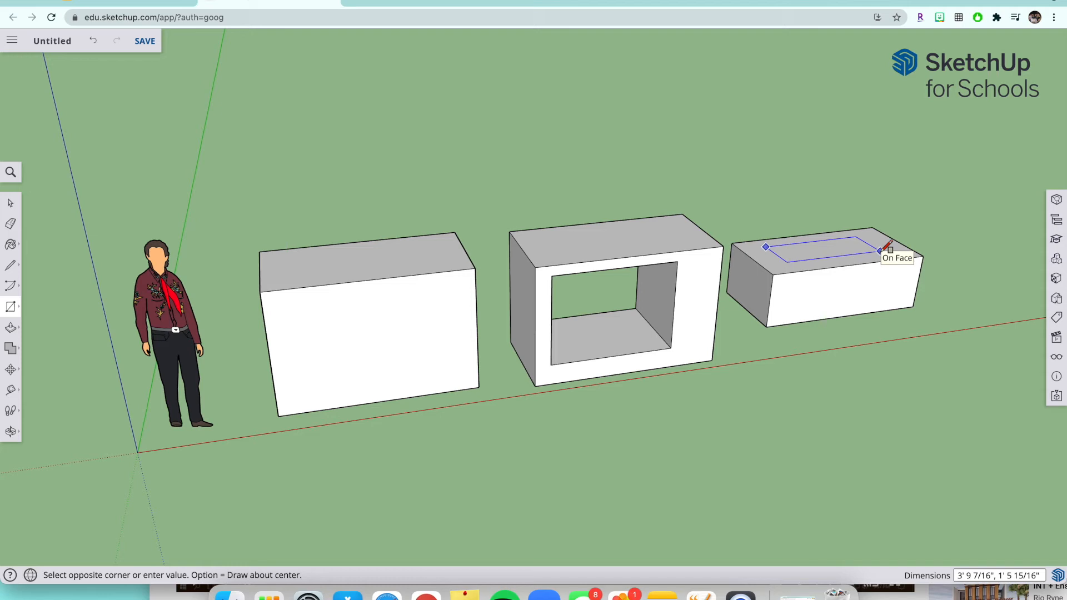
pyautogui.write("4',1")
pyautogui.click(880, 252)
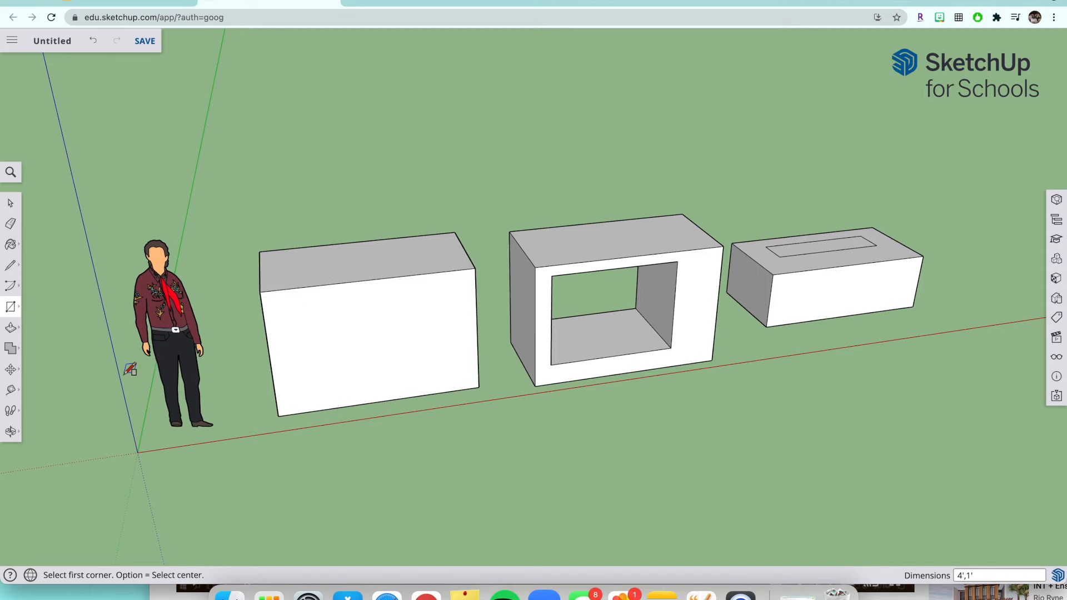
# Step: Push/Pull the 4' by 1' top-face rectangle up 2' to add a raised block on the third box
pyautogui.click(10, 329)
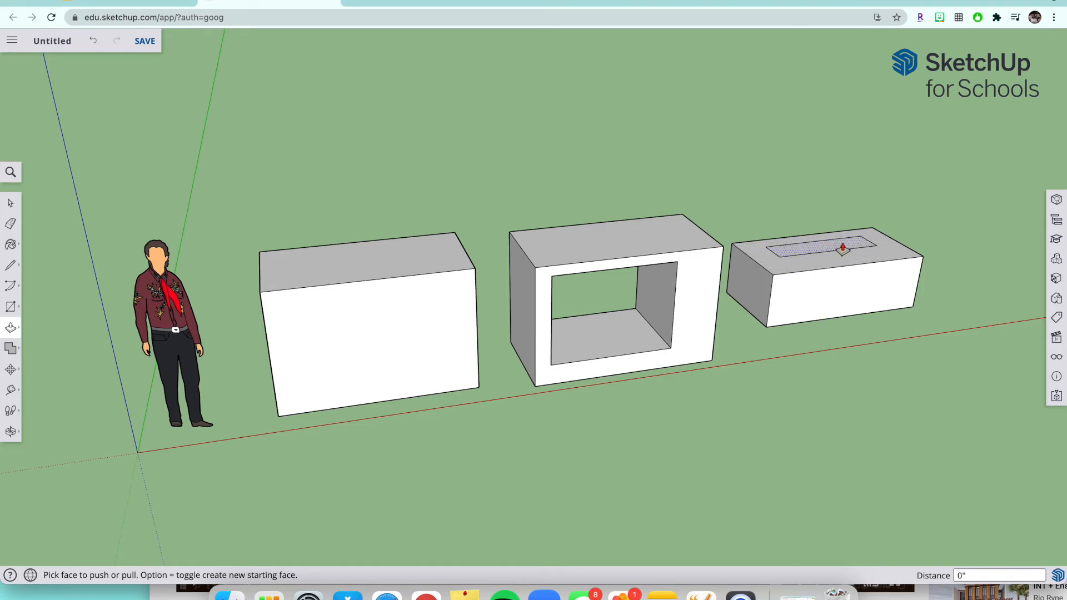
pyautogui.click(843, 249)
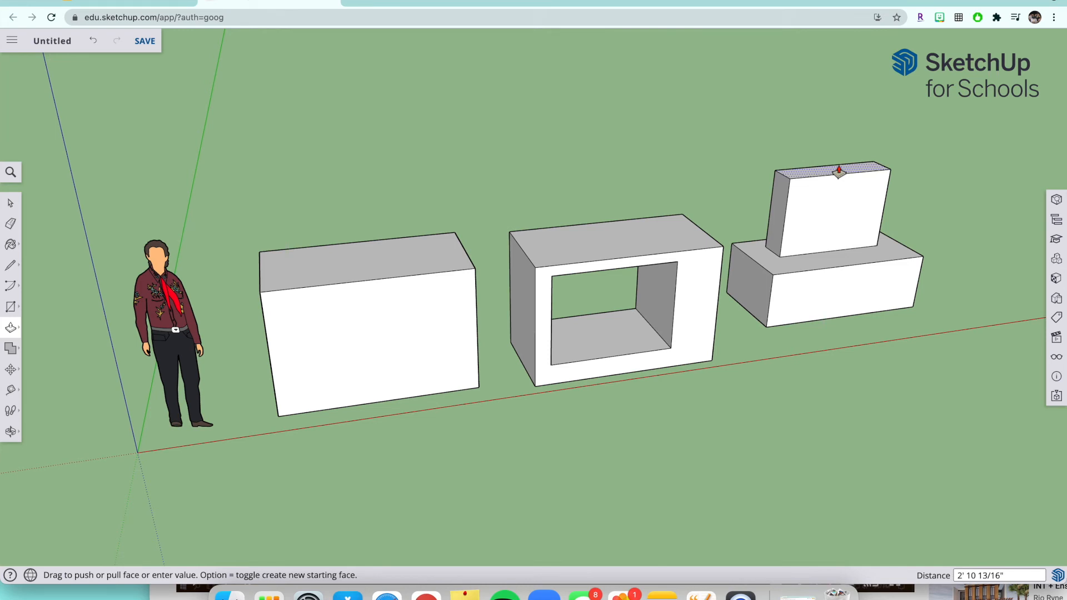
pyautogui.write('2')
pyautogui.press('Return')
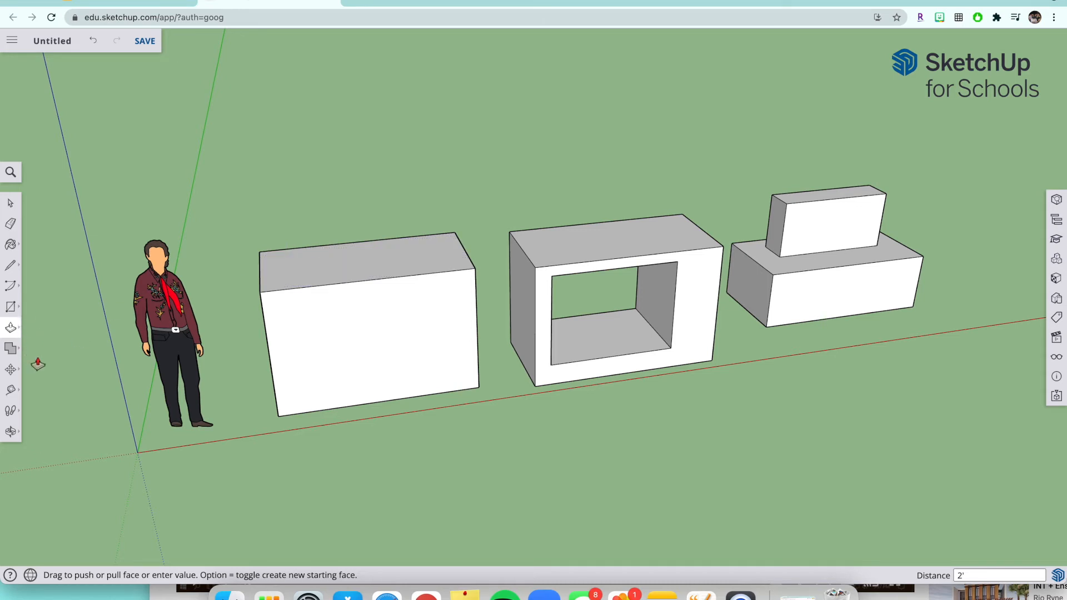
# Step: Draw a circle with a 2' radius on the ground behind the first box
pyautogui.click(19, 434)
pyautogui.click(40, 385)
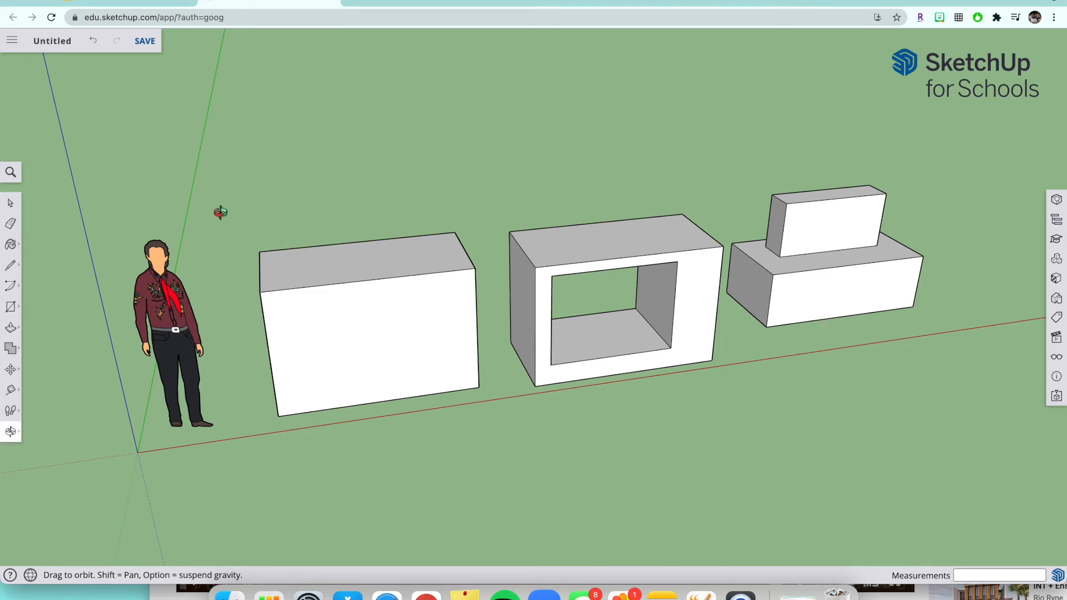
pyautogui.moveTo(235, 174); pyautogui.dragTo(166, 340)
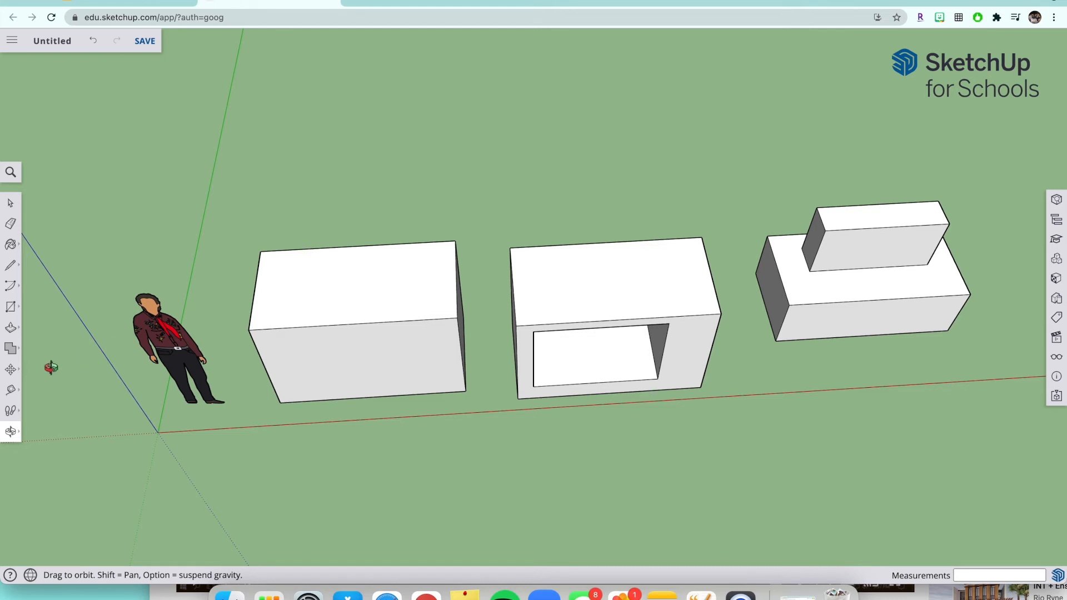
pyautogui.click(12, 310)
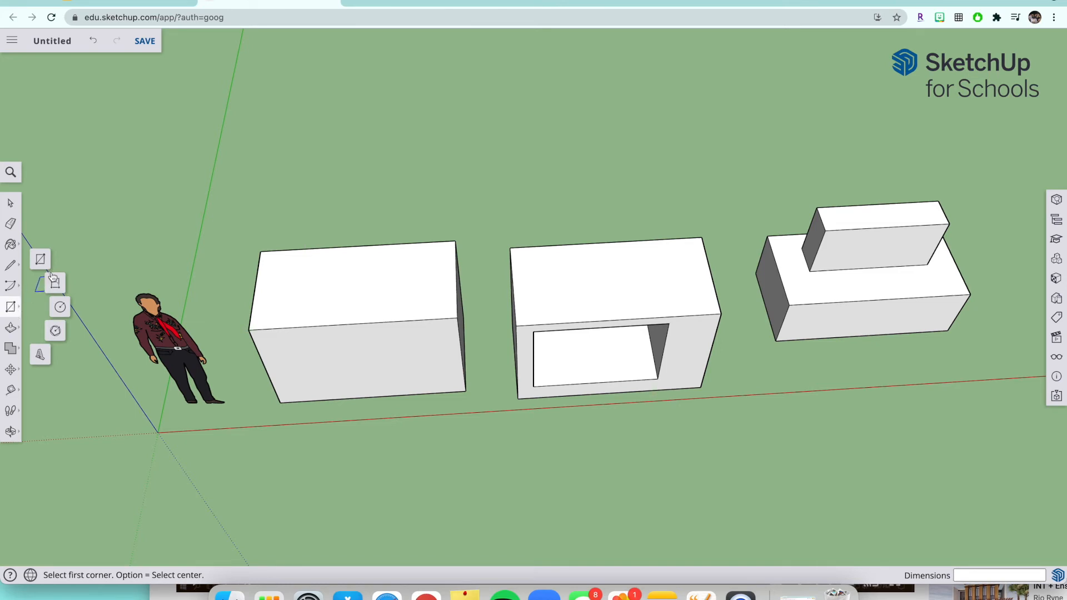
pyautogui.click(61, 309)
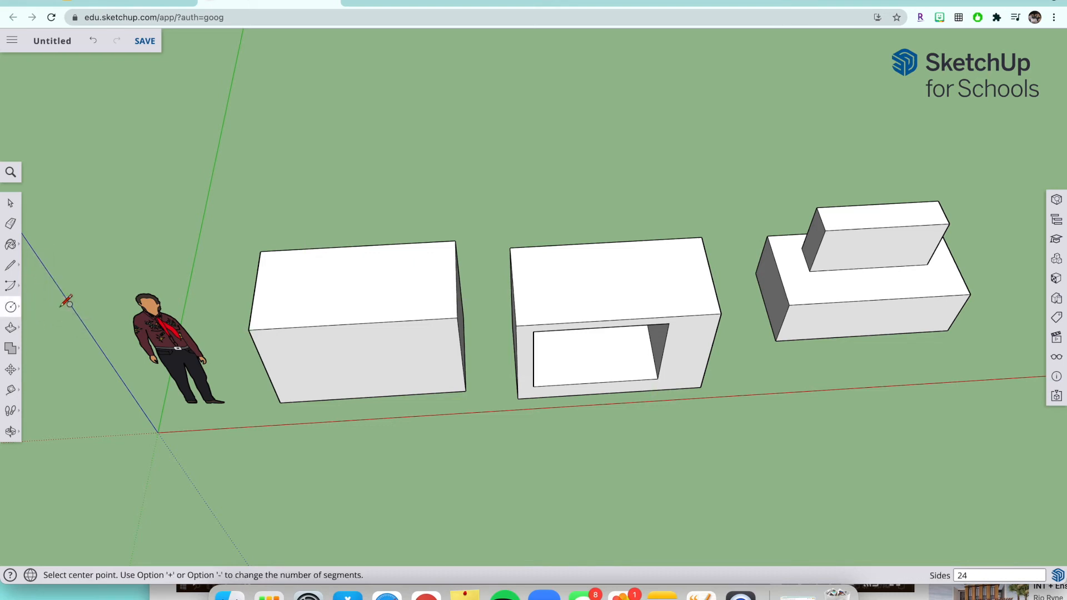
pyautogui.click(344, 193)
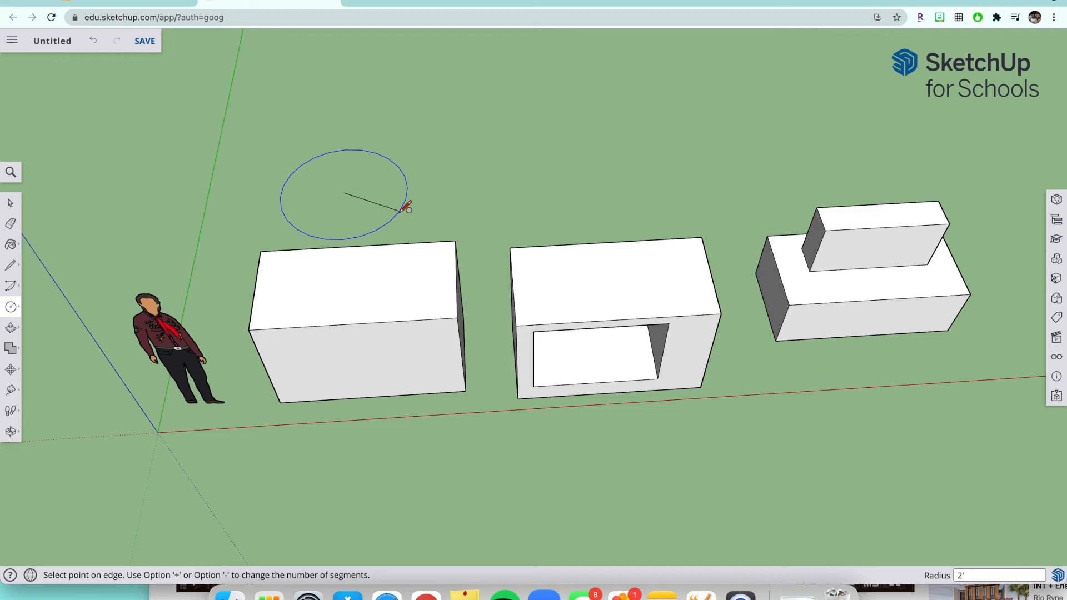
pyautogui.press('Return')
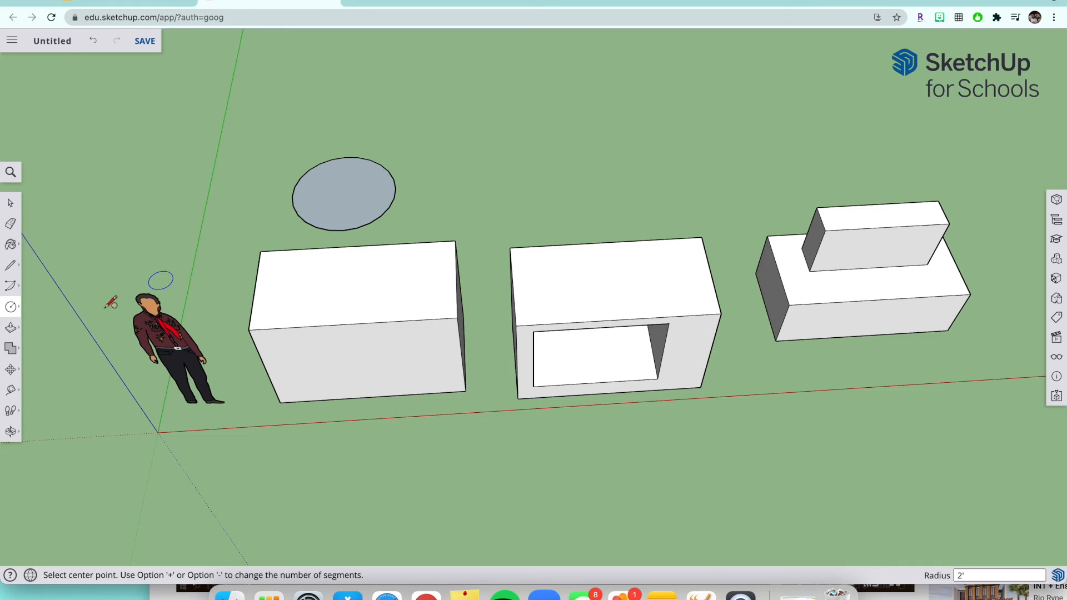
# Step: Push/Pull the circle behind the first box up 4' to form a cylinder
pyautogui.click(11, 329)
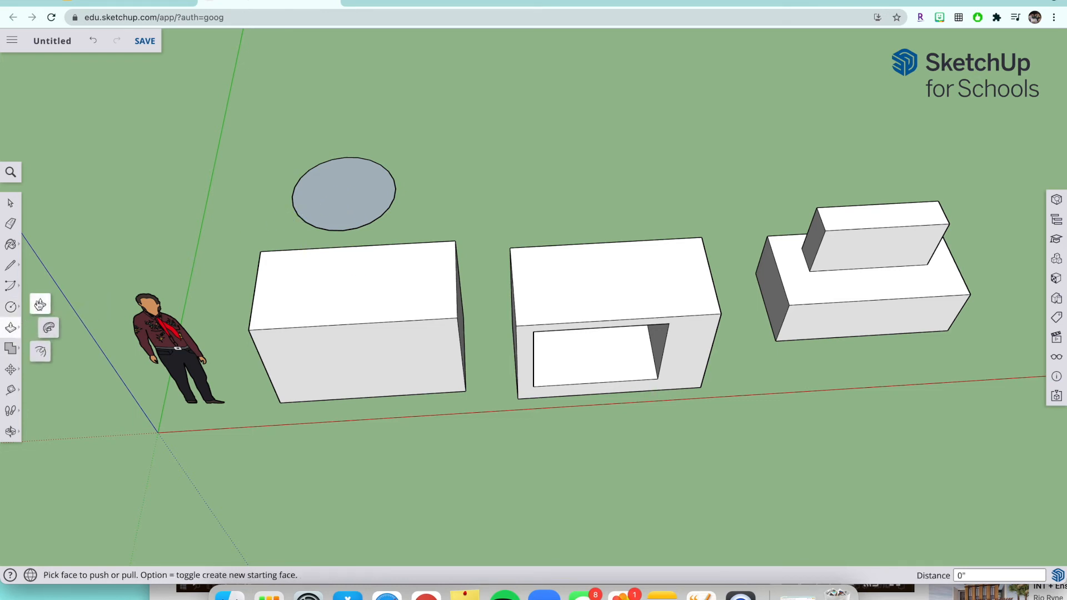
pyautogui.click(336, 197)
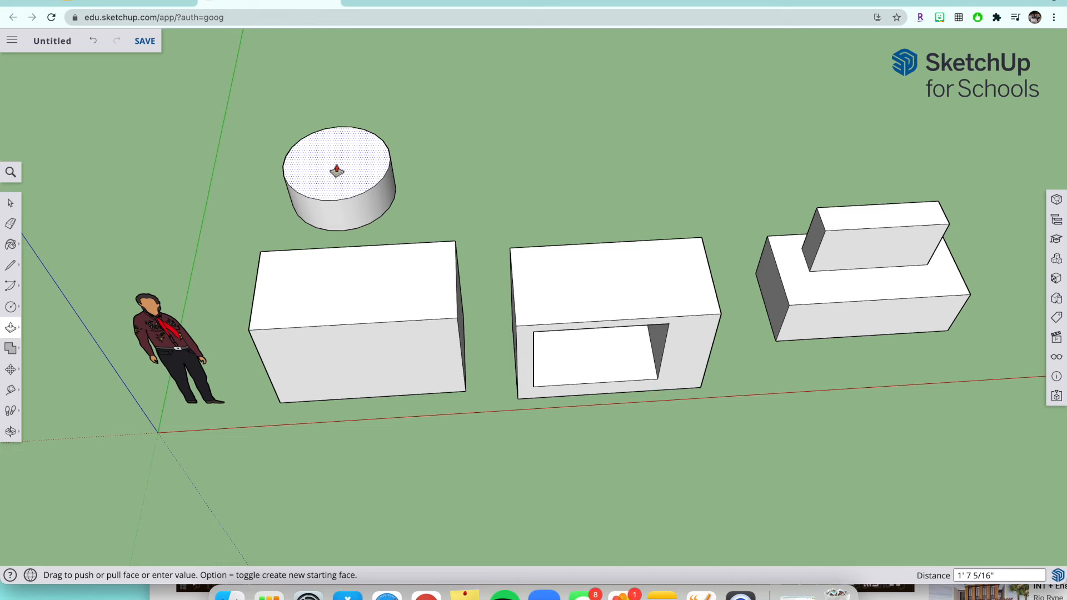
pyautogui.write("4'")
pyautogui.press('Return')
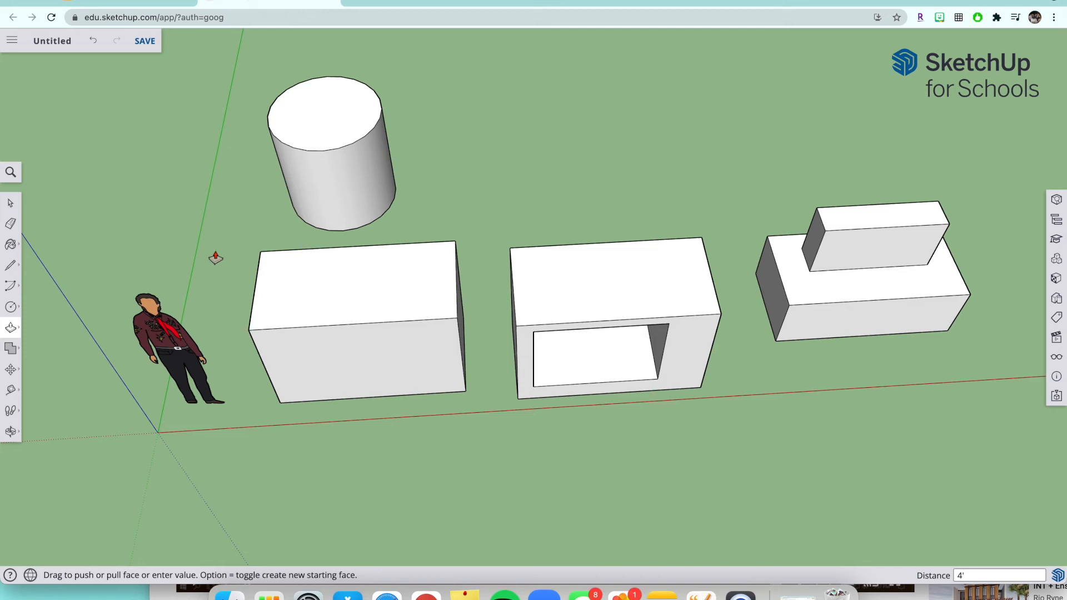
# Step: Draw a second circle with a 2' radius on the ground behind the hollowed box
pyautogui.click(11, 306)
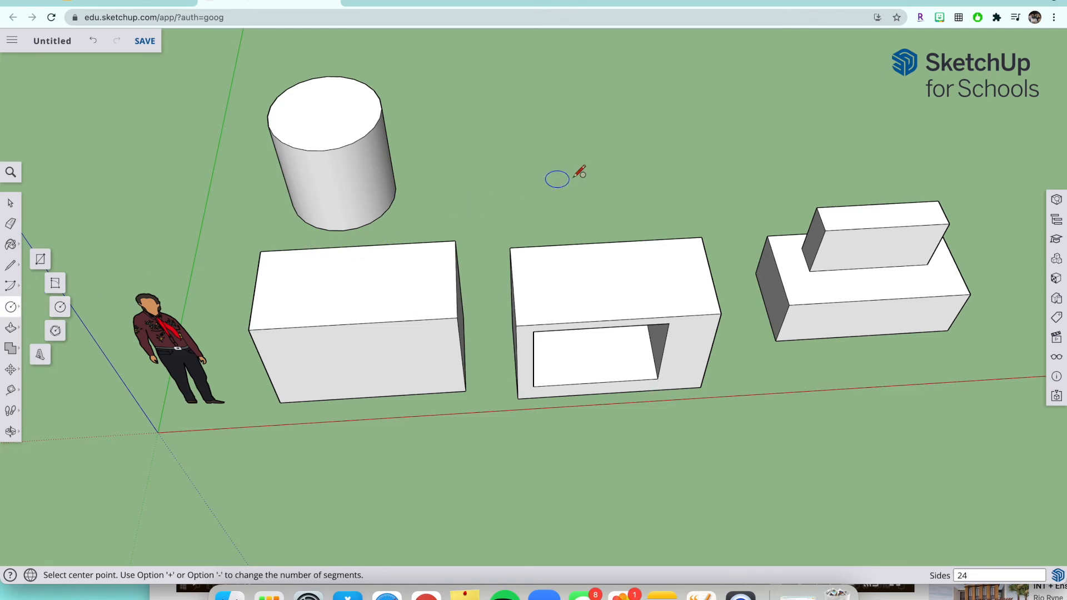
pyautogui.click(596, 172)
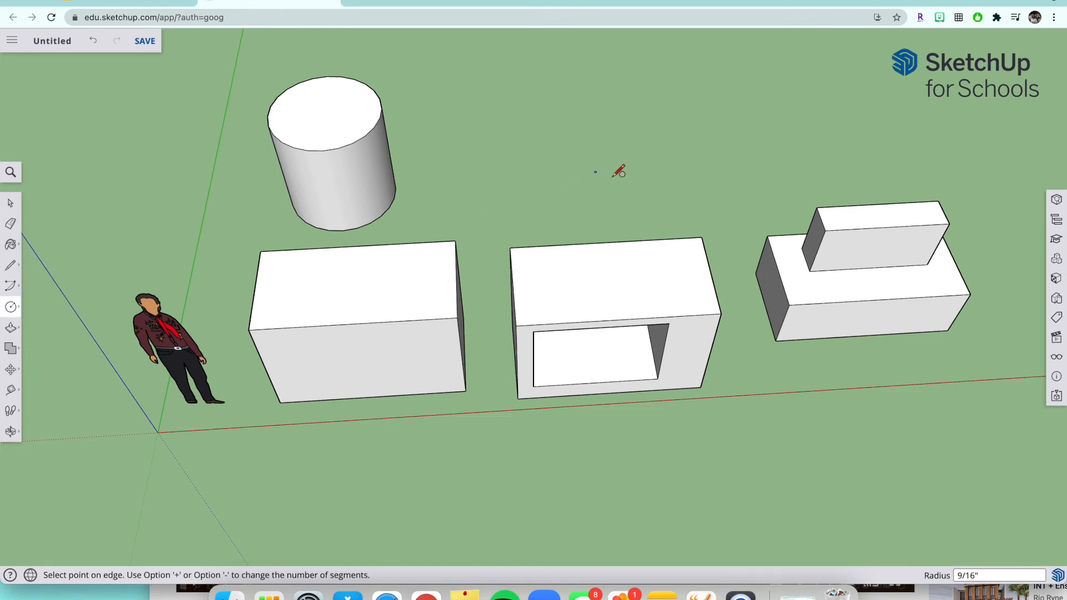
pyautogui.write("2'")
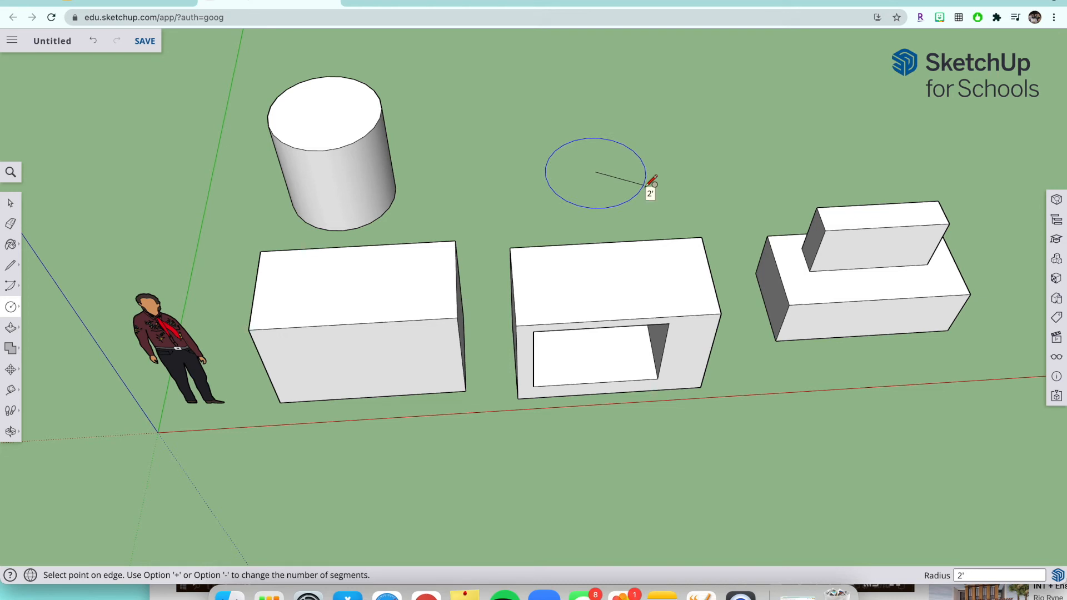
pyautogui.press('Return')
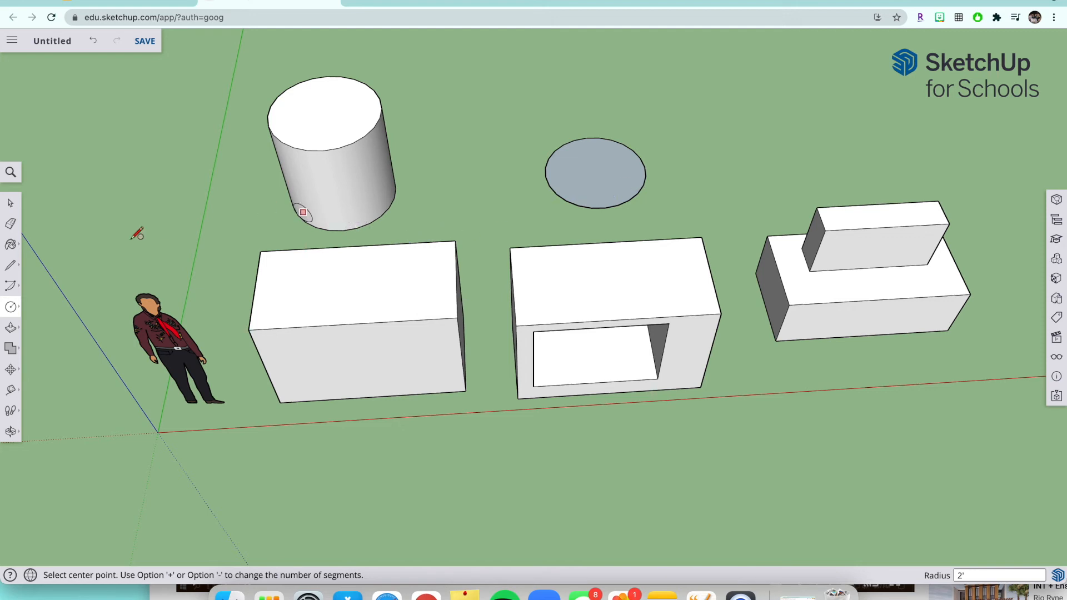
# Step: Push/Pull the circle behind the hollowed box up 4' to form a second cylinder
pyautogui.click(10, 327)
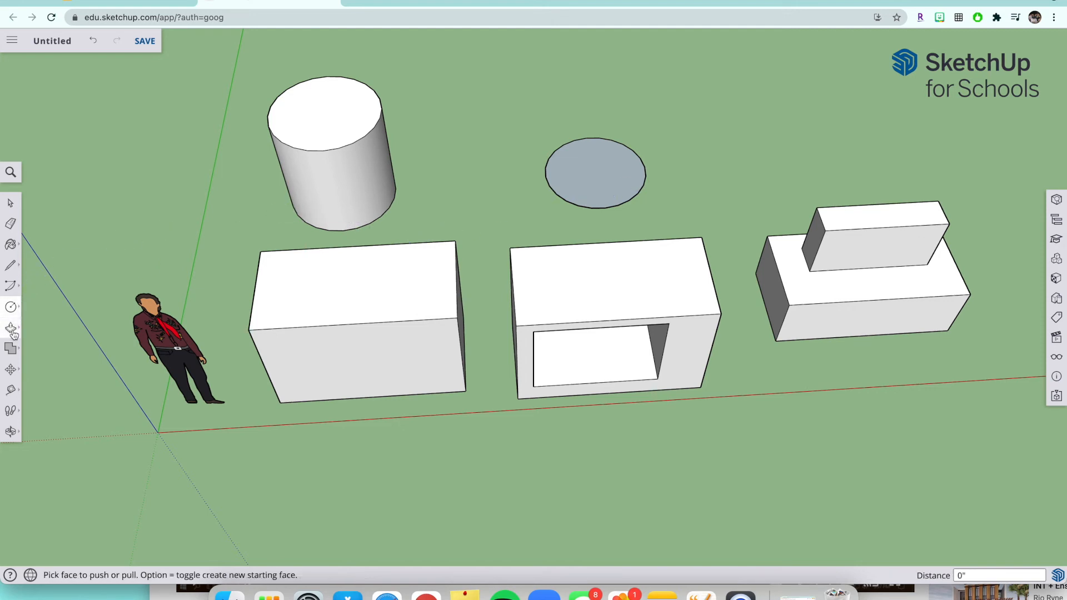
pyautogui.moveTo(597, 177); pyautogui.dragTo(598, 151)
pyautogui.write("'")
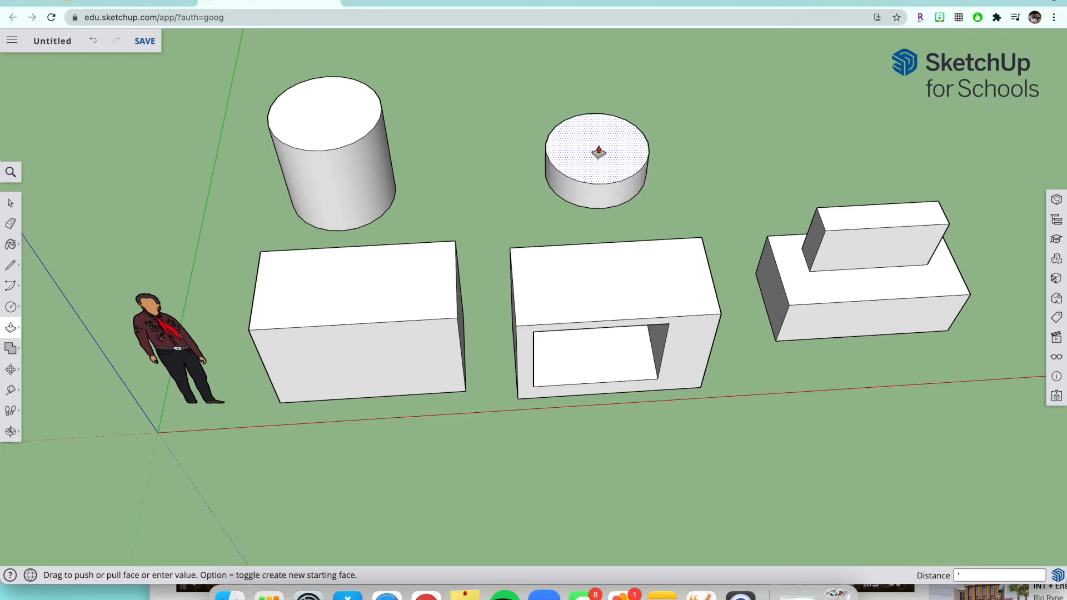
pyautogui.press('Escape')
pyautogui.write('4')
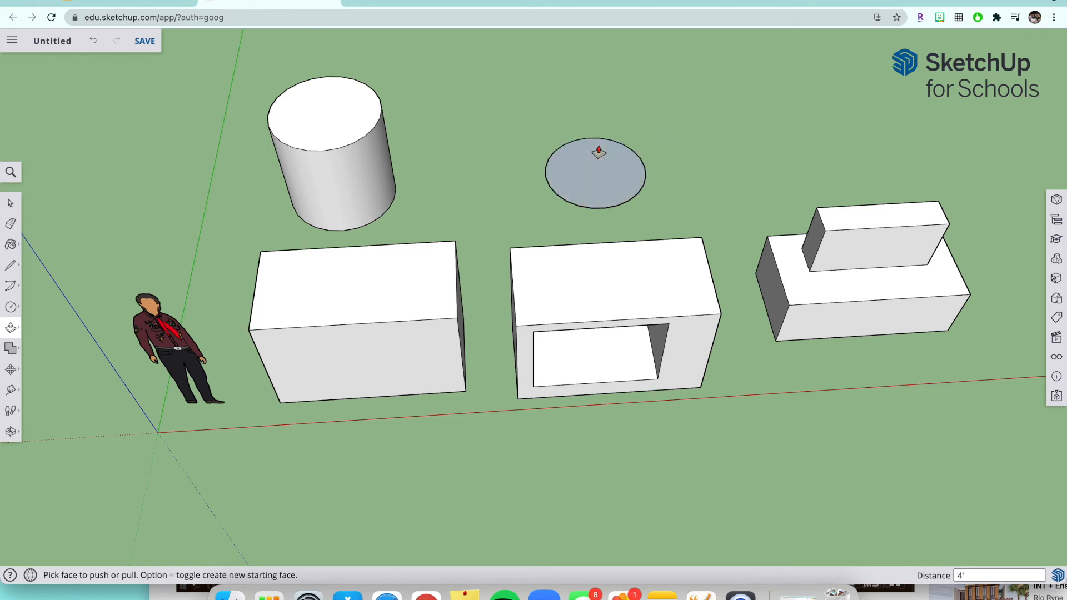
pyautogui.moveTo(598, 151); pyautogui.dragTo(605, 135)
pyautogui.write("'")
pyautogui.press('Return')
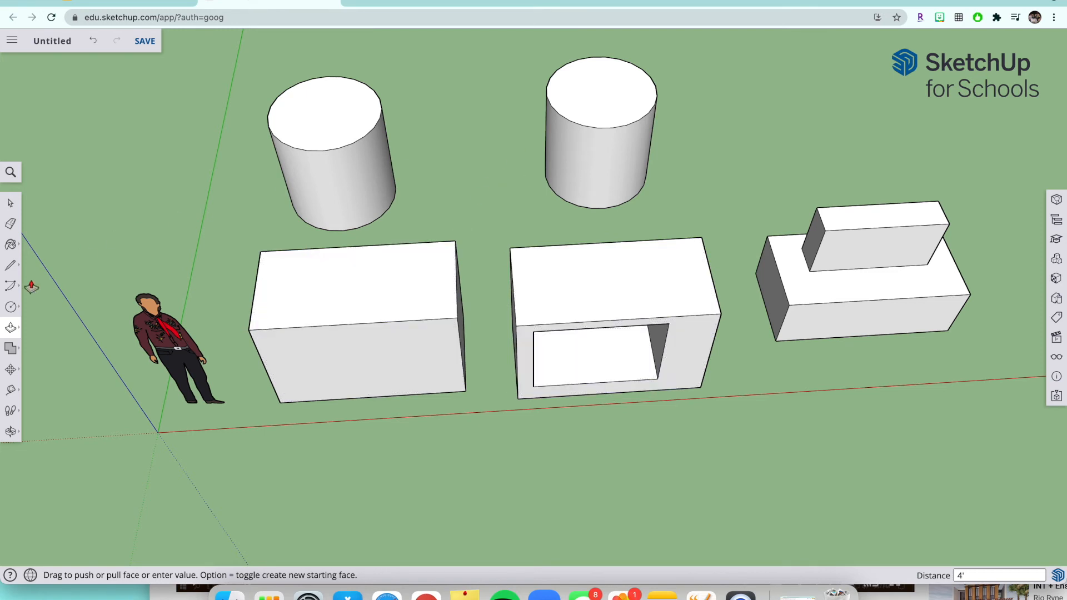
# Step: Draw a roughly centred circle with a radius of about 1' 5" on the top face of the second cylinder
pyautogui.click(11, 307)
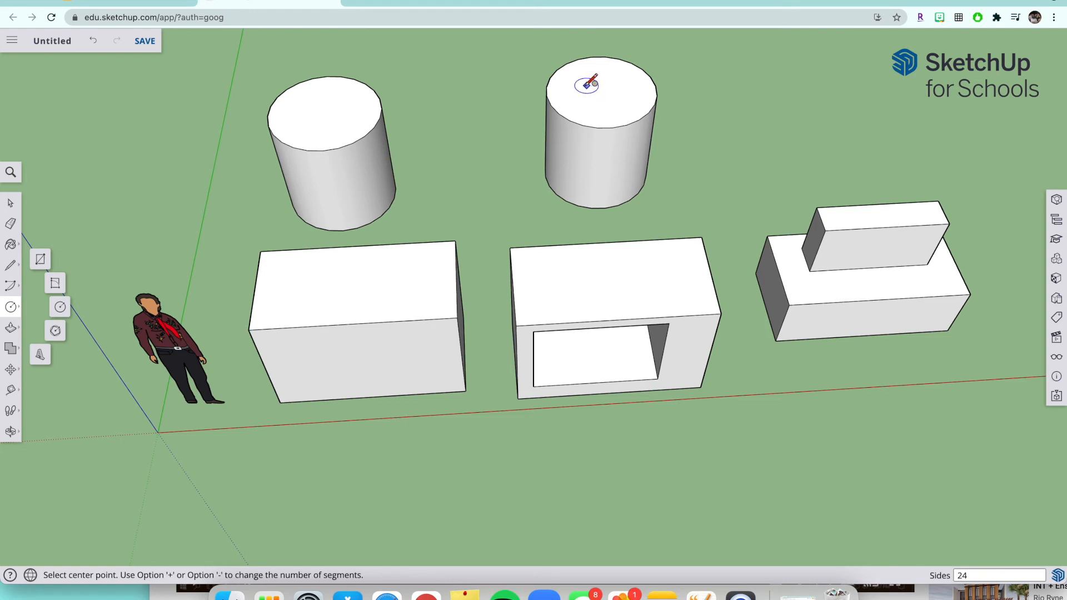
pyautogui.click(585, 83)
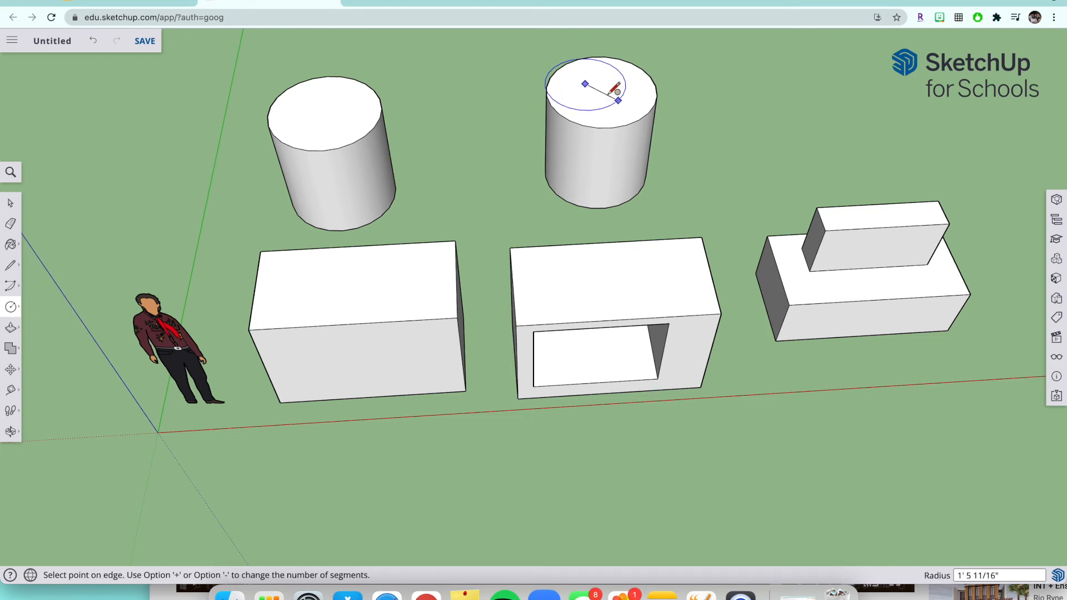
pyautogui.press('Escape')
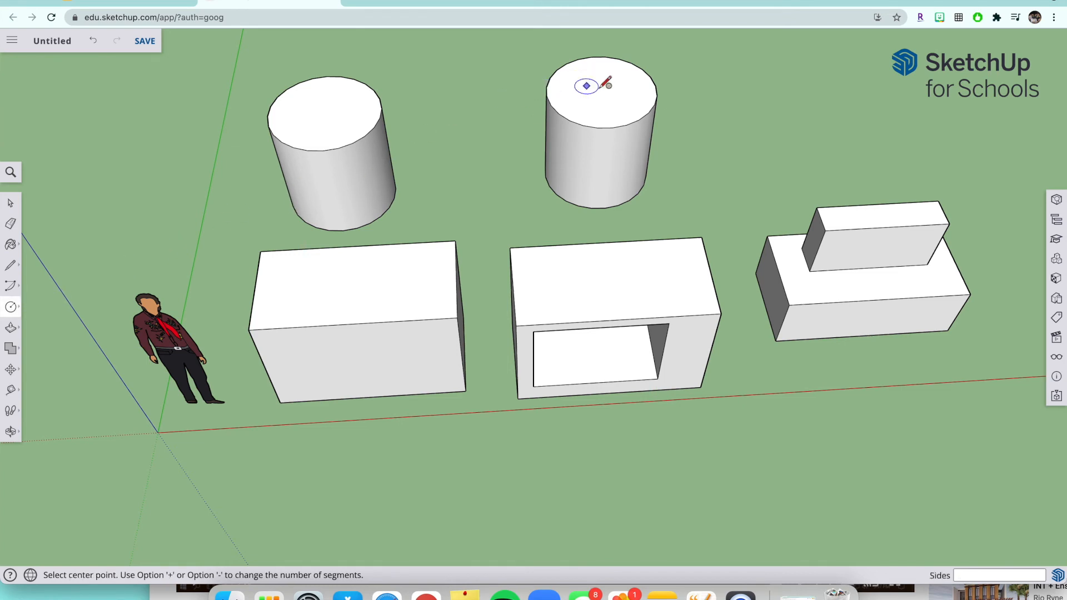
pyautogui.click(598, 91)
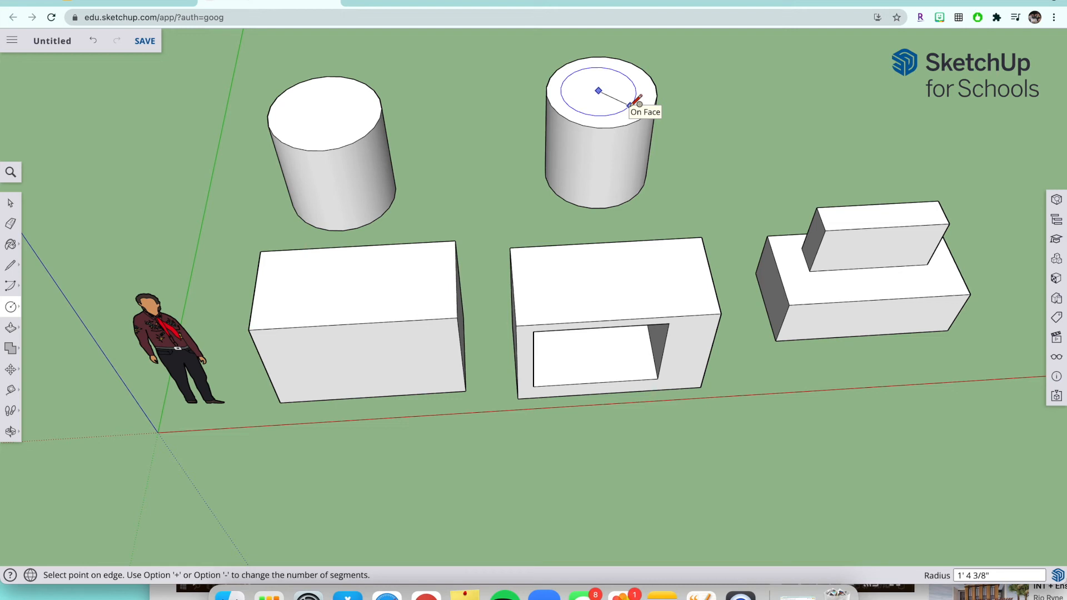
pyautogui.press('Escape')
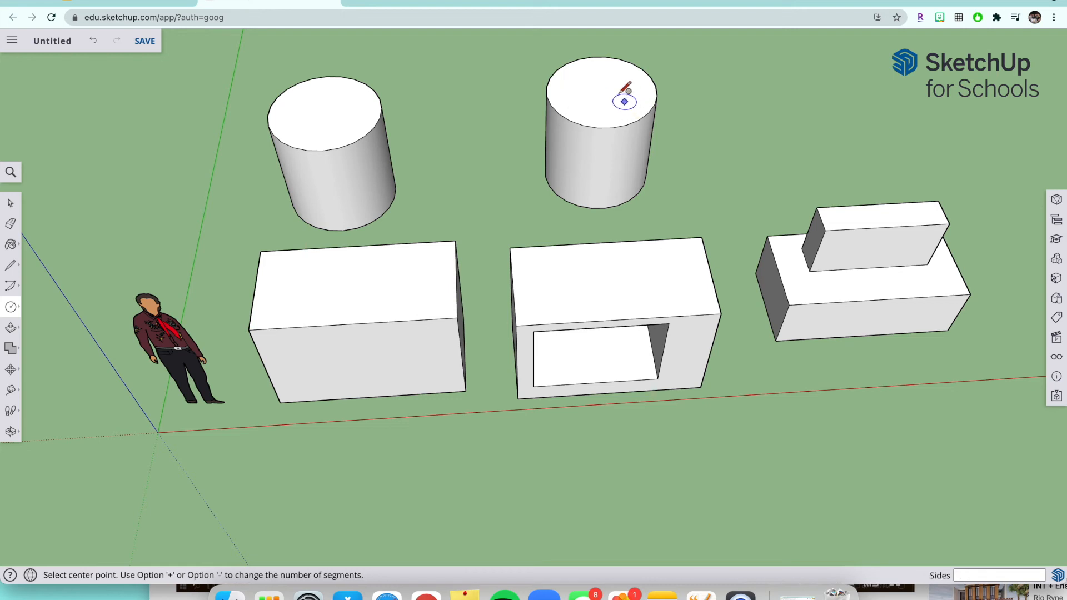
pyautogui.click(603, 89)
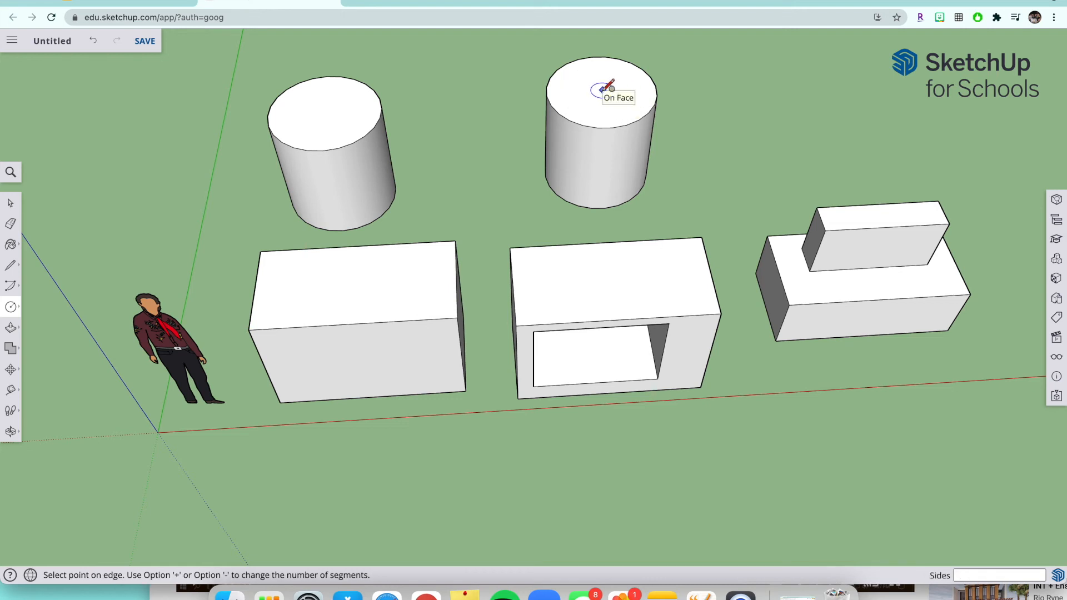
pyautogui.click(638, 101)
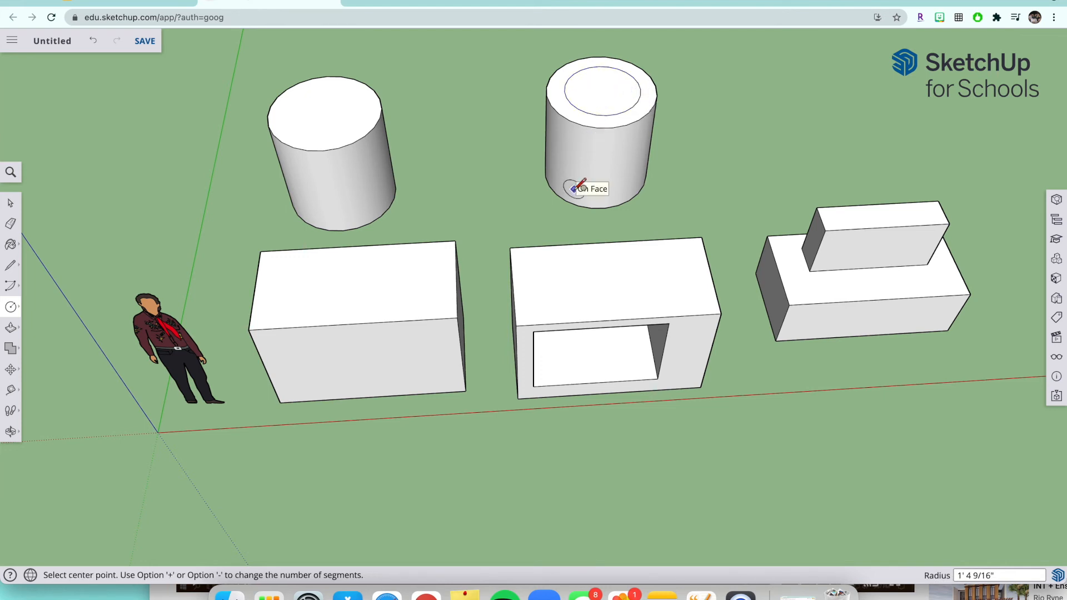
# Step: Push/Pull the inner circle on the second cylinder's top face down 4' to cut a hole through it
pyautogui.click(11, 329)
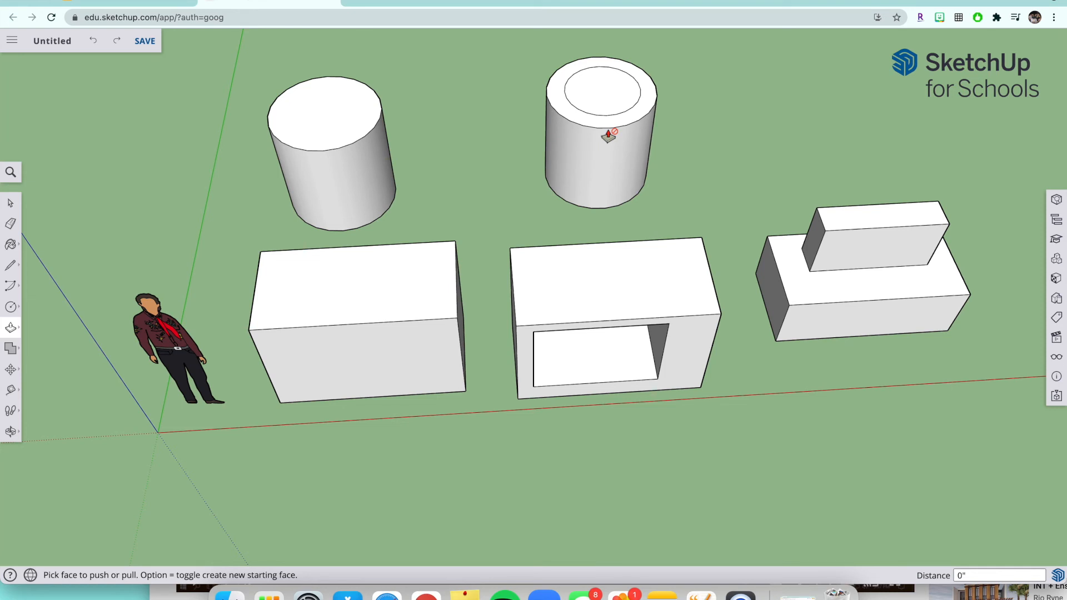
pyautogui.click(602, 98)
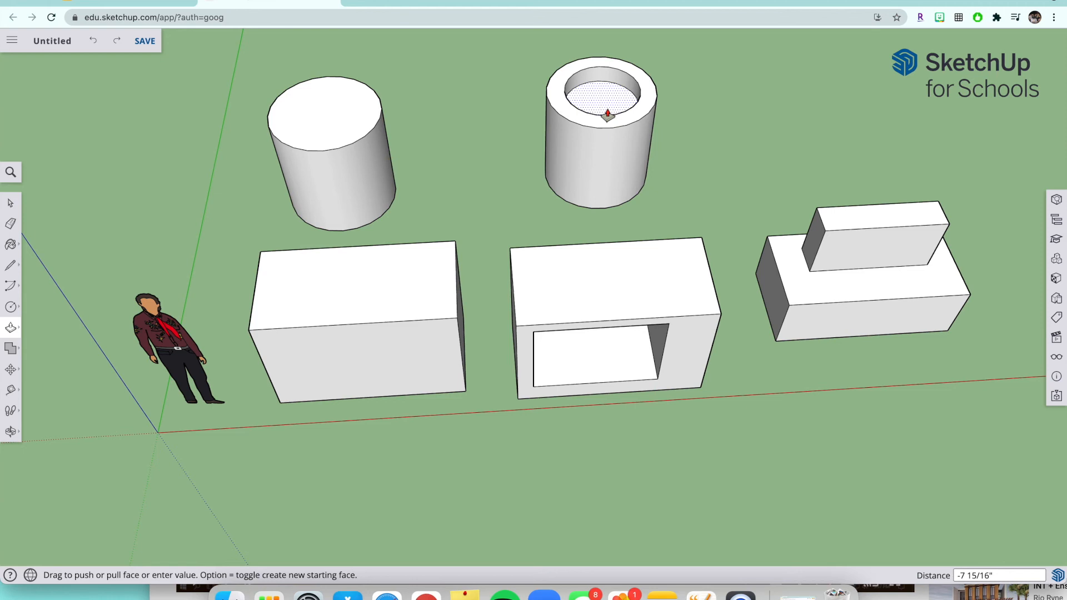
pyautogui.write("4'")
pyautogui.press('Return')
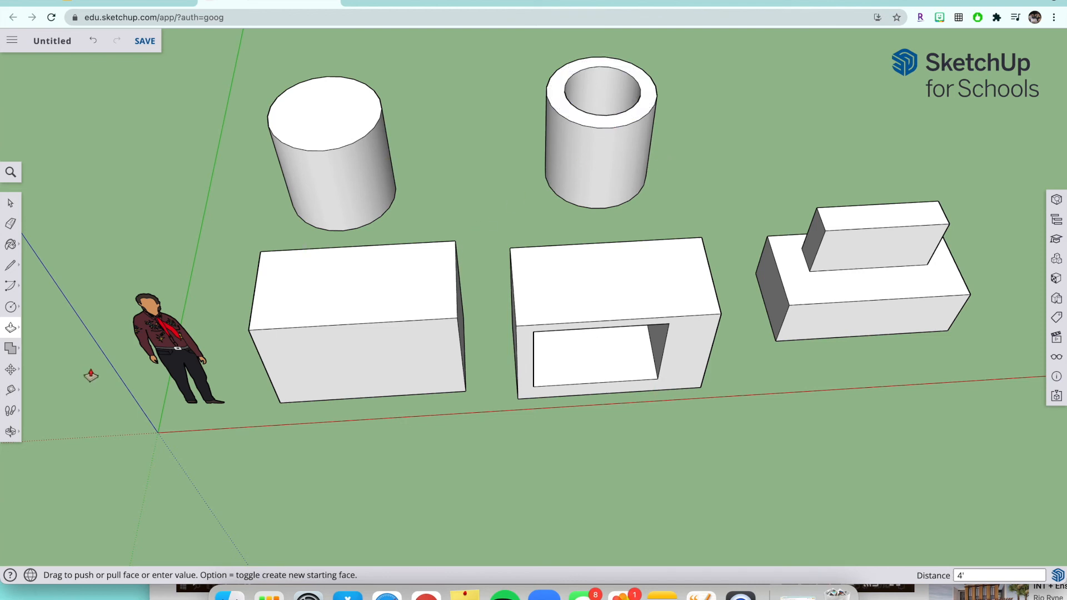
# Step: Draw a circle with a 2' radius on the ground behind the box with the raised block
pyautogui.click(10, 431)
pyautogui.moveTo(487, 105); pyautogui.dragTo(431, 100)
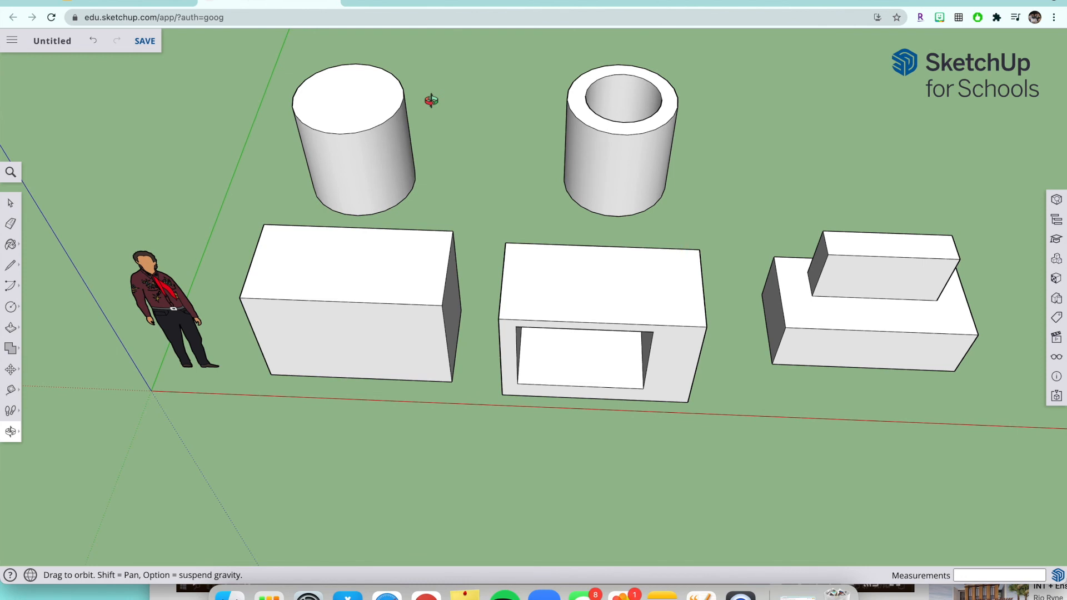
pyautogui.click(14, 312)
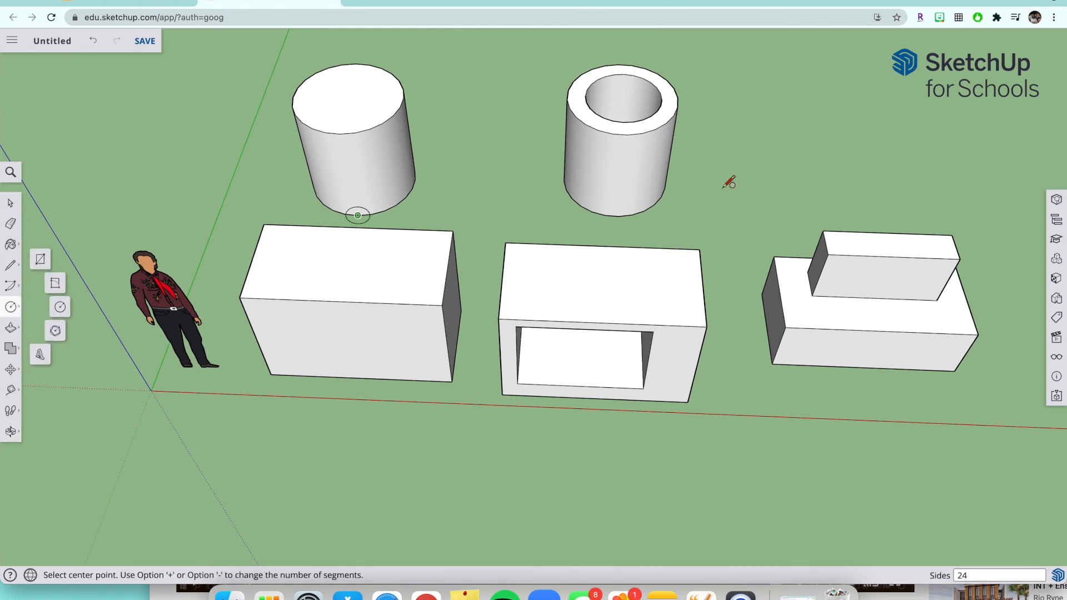
pyautogui.click(861, 186)
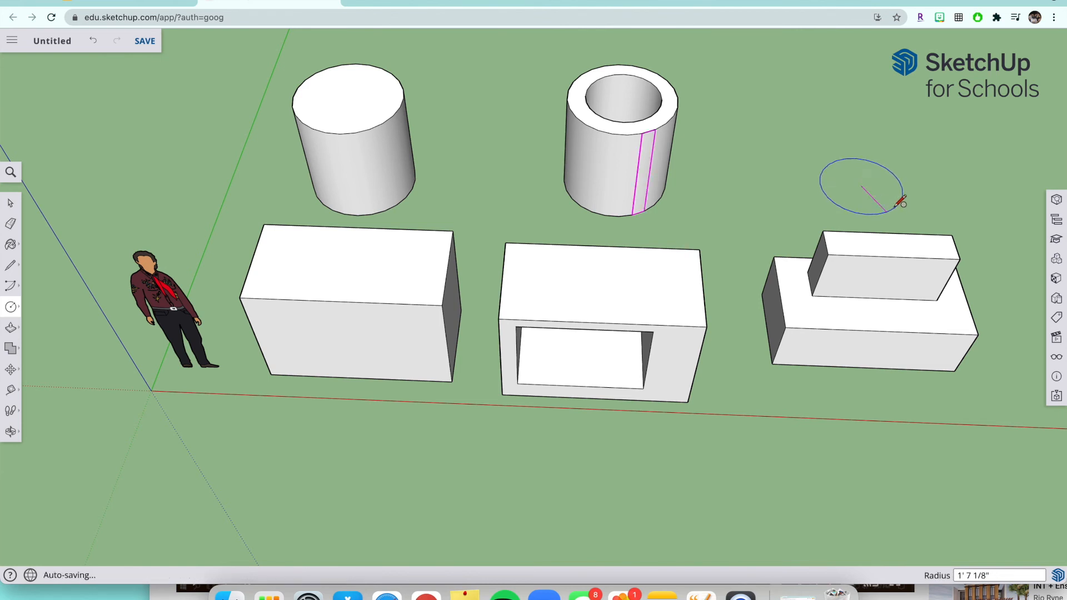
pyautogui.write('2')
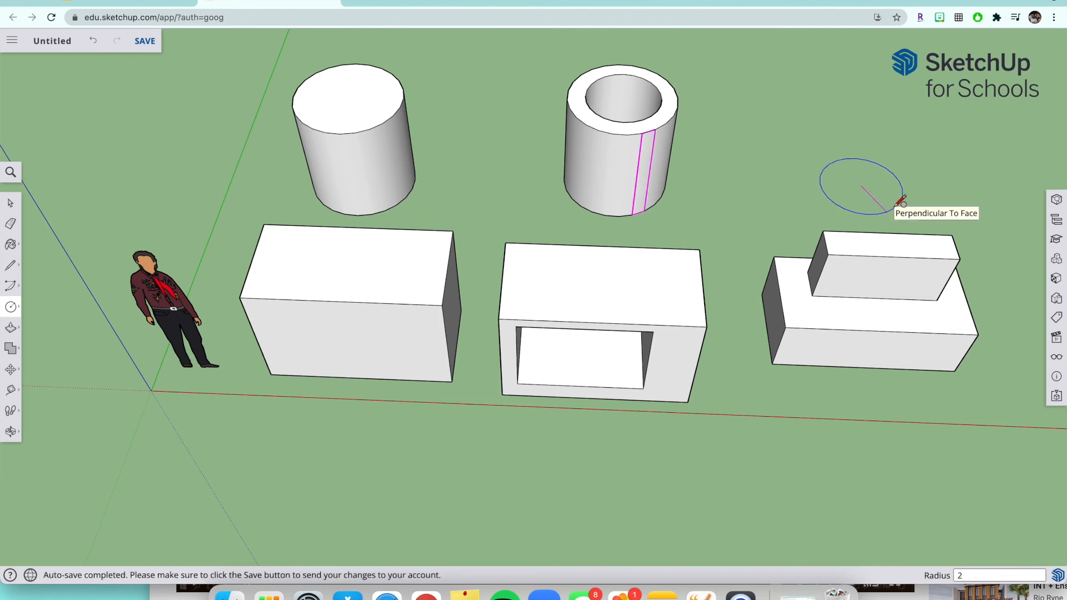
pyautogui.press('Return')
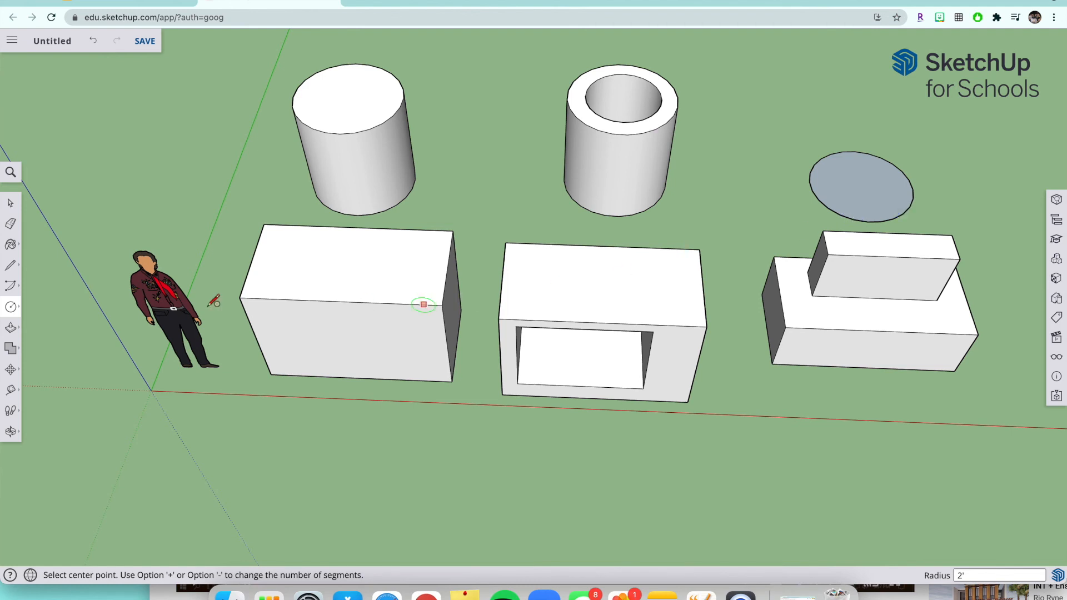
# Step: Push/Pull the circle behind the box with the raised block up 2' to form a third cylinder
pyautogui.press('p')
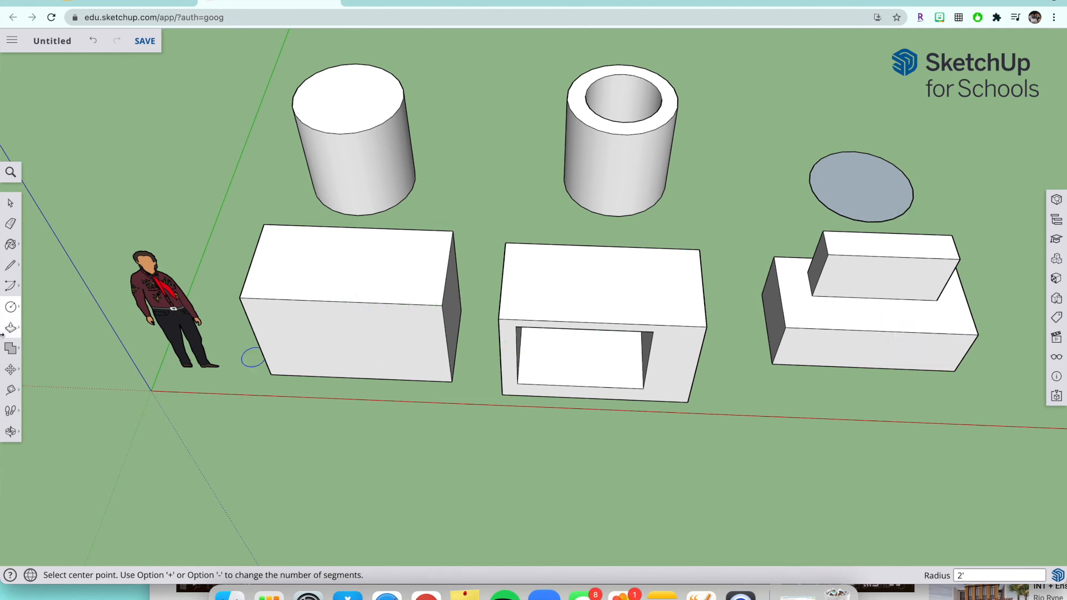
pyautogui.moveTo(880, 176)
pyautogui.mouseDown()
pyautogui.moveTo(867, 186)
pyautogui.moveTo(869, 163)
pyautogui.mouseUp()
pyautogui.write("2'")
pyautogui.press('Return')
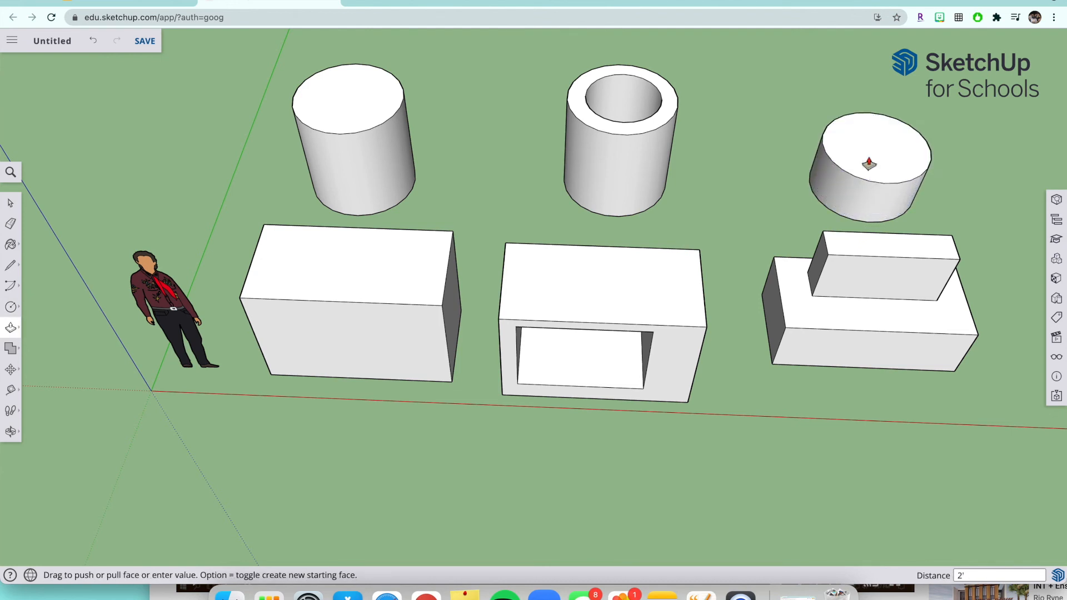
# Step: Draw a roughly centred circle with a 1' radius on the top face of the third cylinder
pyautogui.click(12, 306)
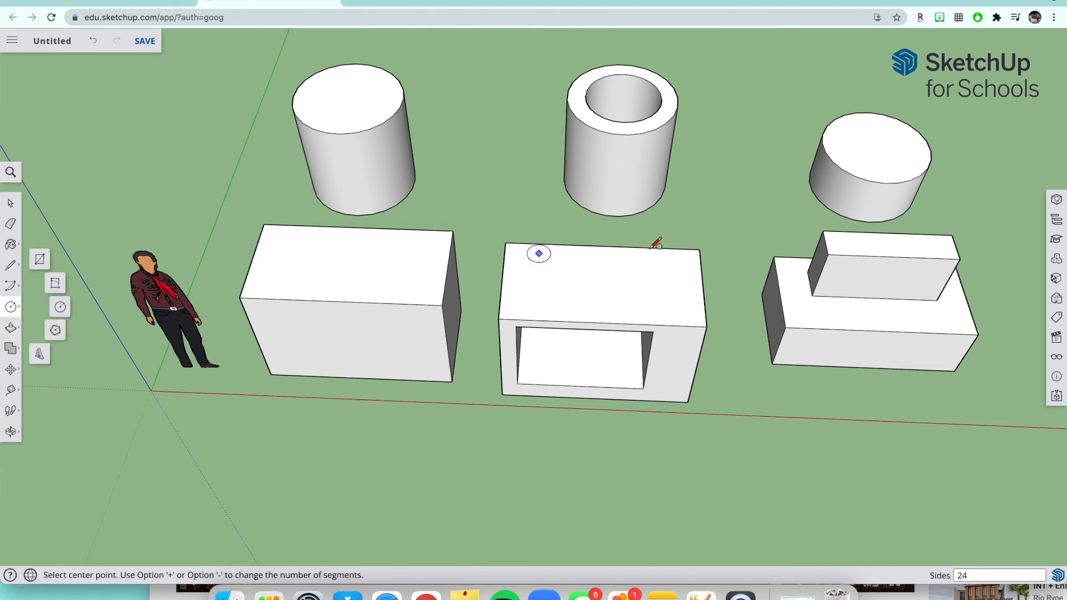
pyautogui.click(879, 146)
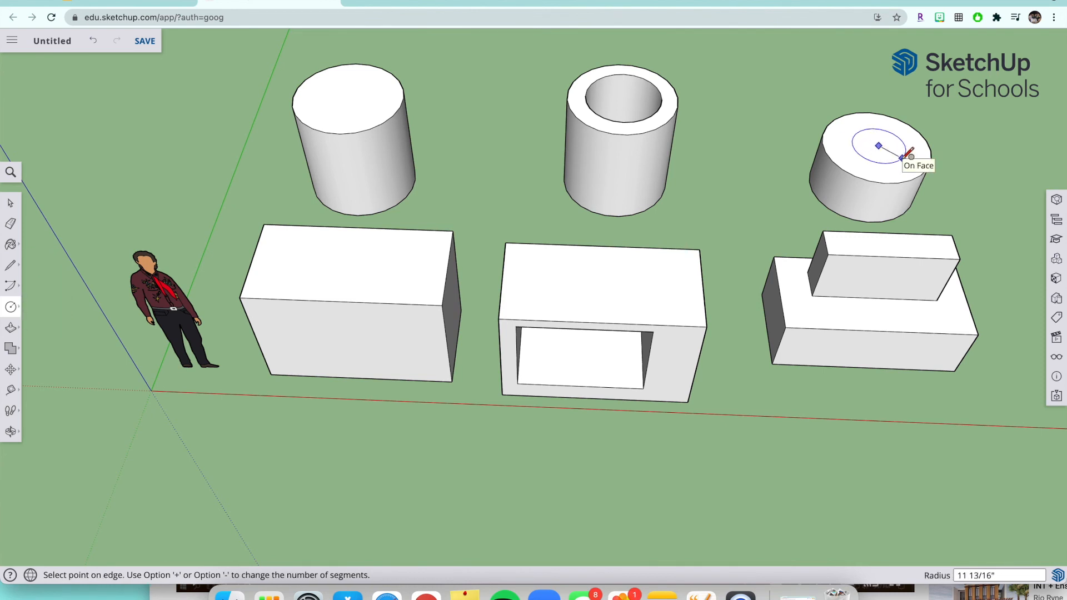
pyautogui.write("1'")
pyautogui.press('Return')
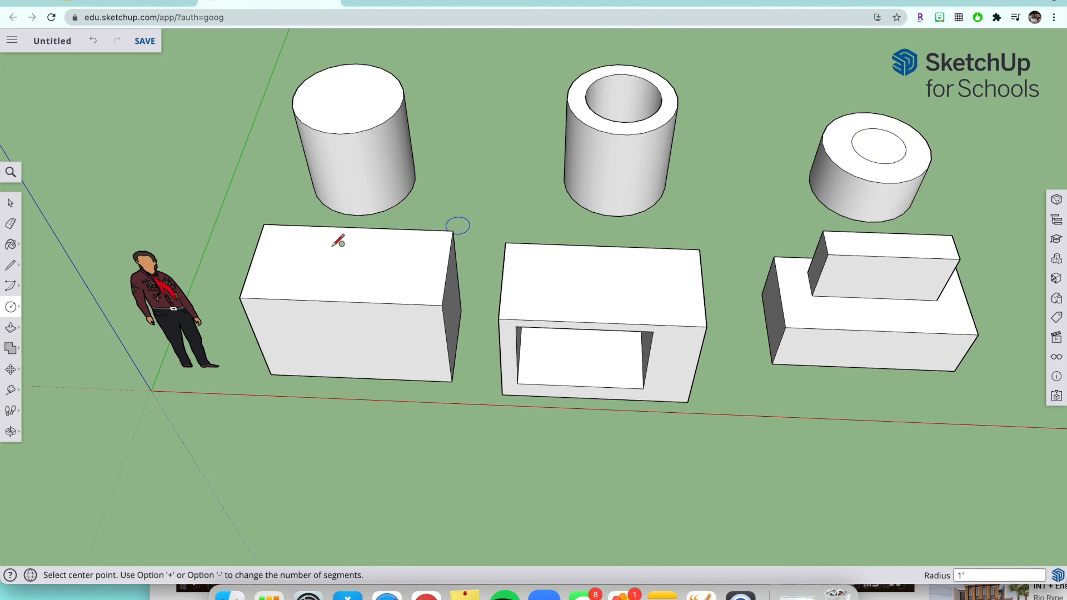
# Step: Push/Pull the 1' radius circle up 2' to raise a smaller cylinder on the third cylinder
pyautogui.click(11, 329)
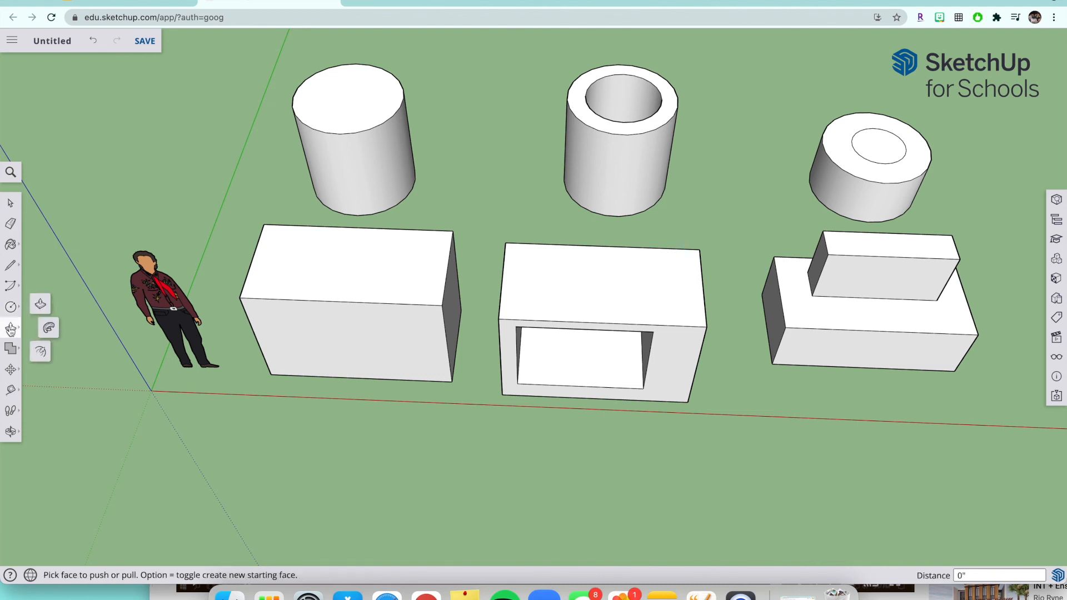
pyautogui.click(887, 146)
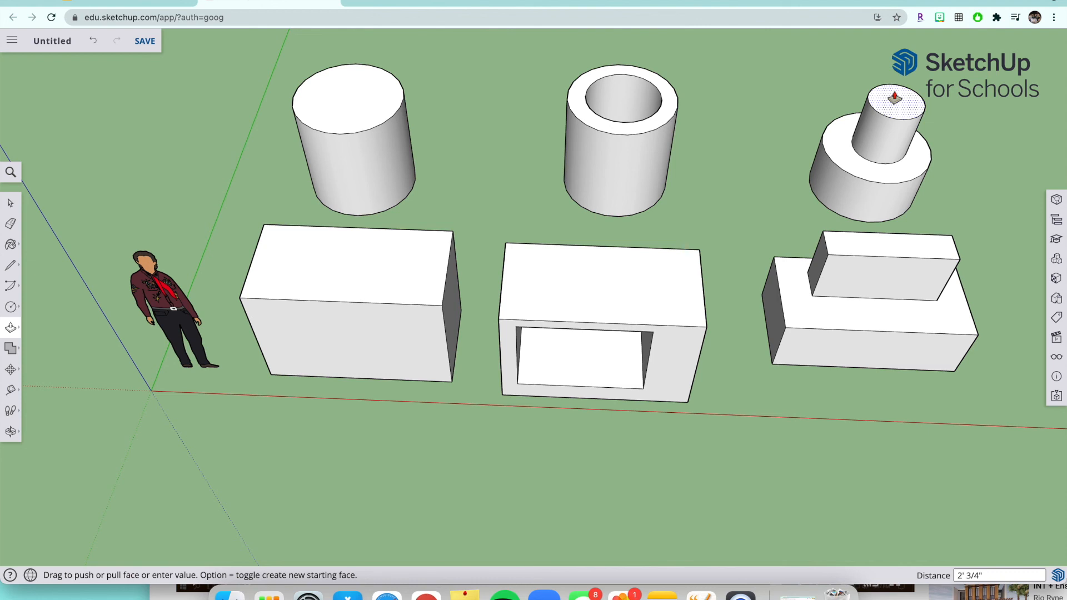
pyautogui.write("2'")
pyautogui.press('Return')
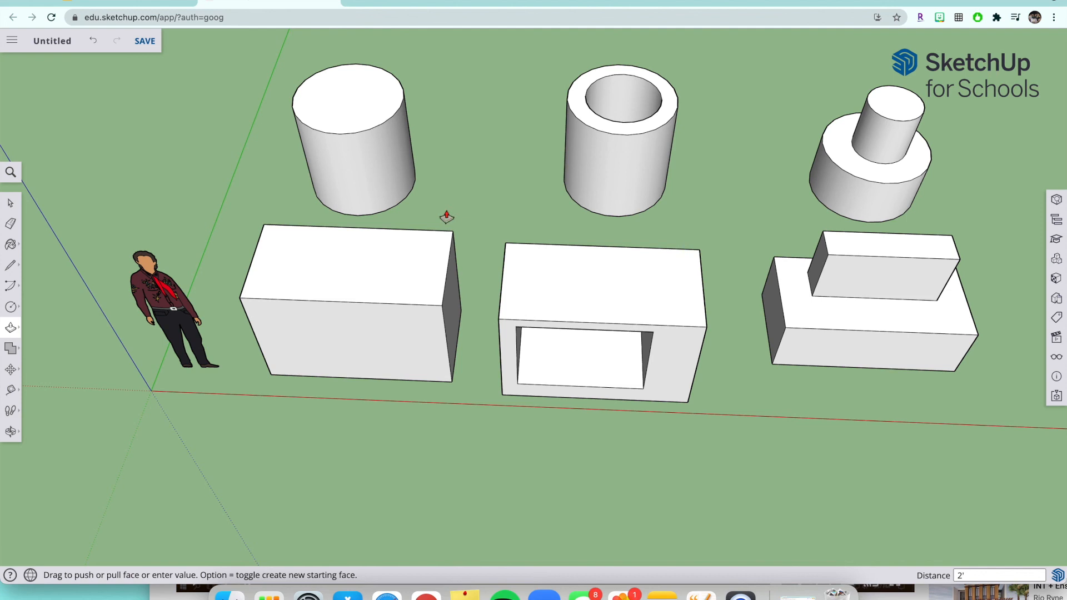
# Step: Start saving the model and open the SketchUp folder in My Drive as its destination
pyautogui.click(11, 204)
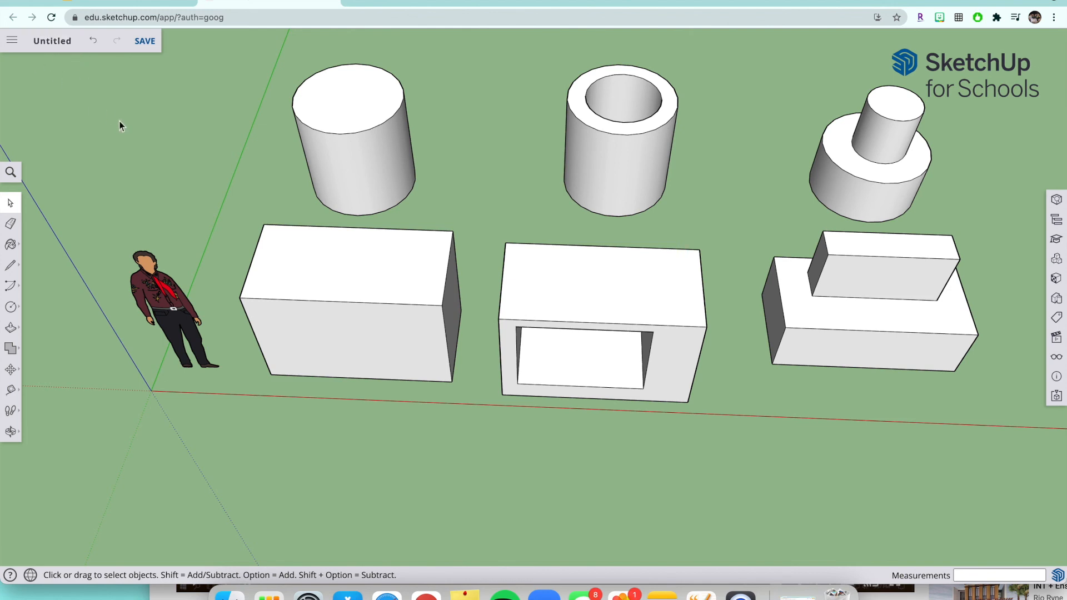
pyautogui.click(55, 46)
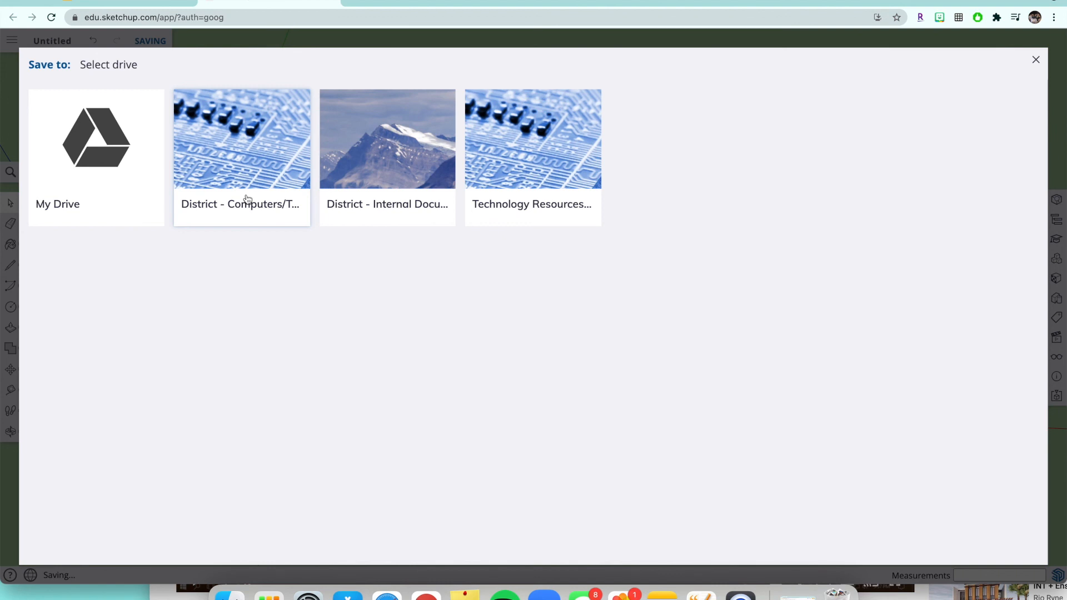
pyautogui.click(121, 175)
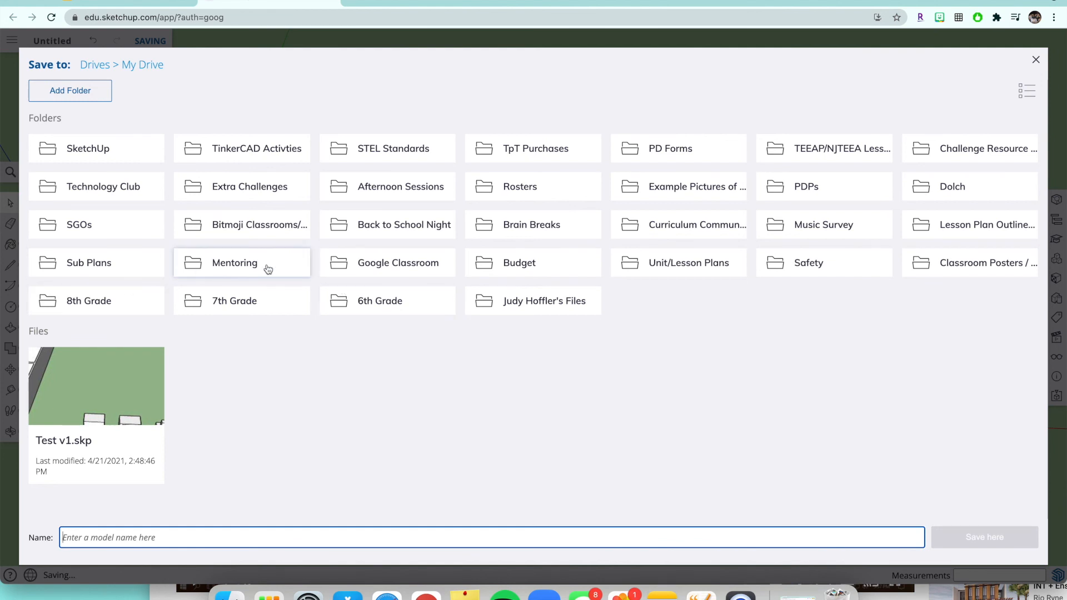
pyautogui.click(138, 153)
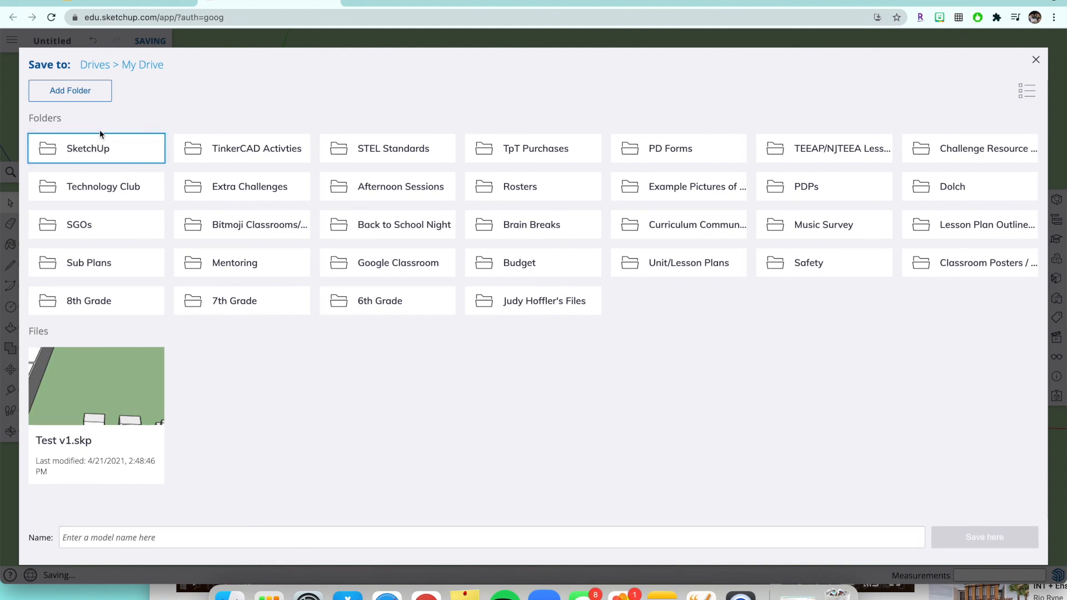
pyautogui.click(71, 92)
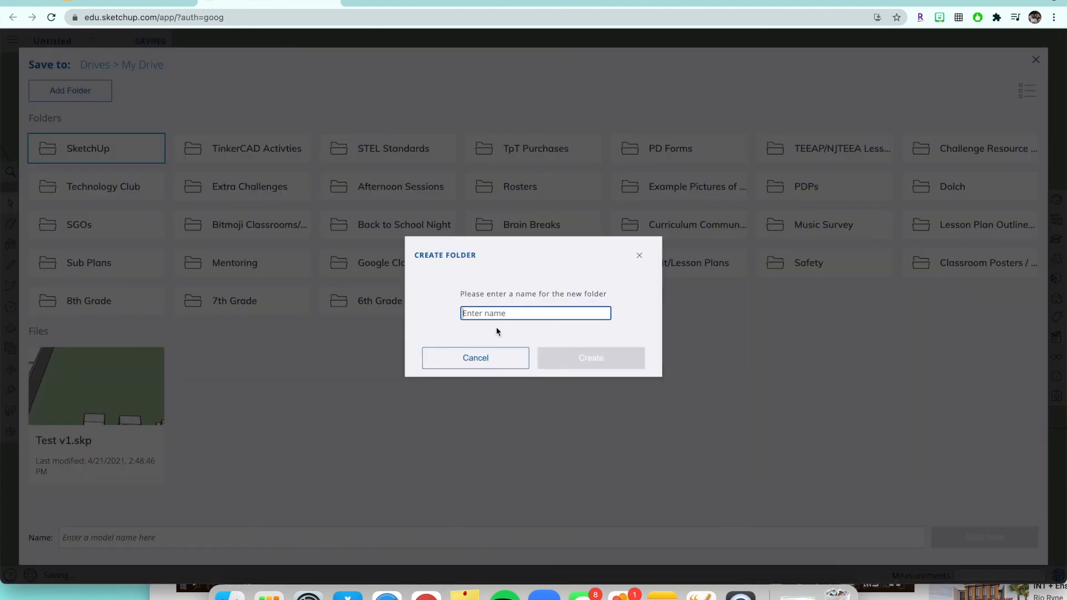
pyautogui.click(494, 357)
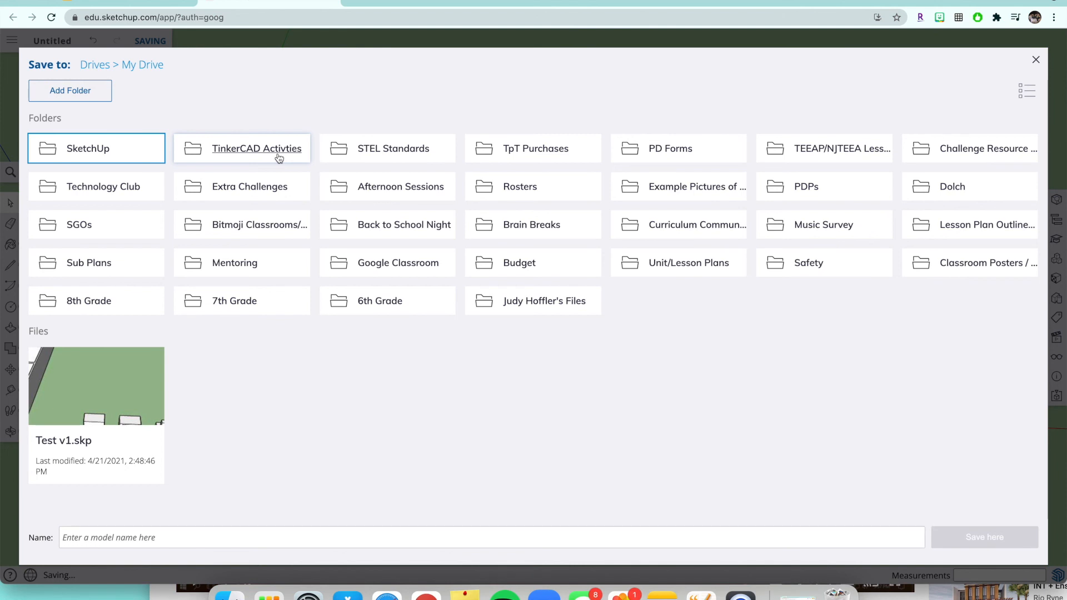
pyautogui.moveTo(279, 155); pyautogui.dragTo(181, 150)
pyautogui.doubleClick(121, 153)
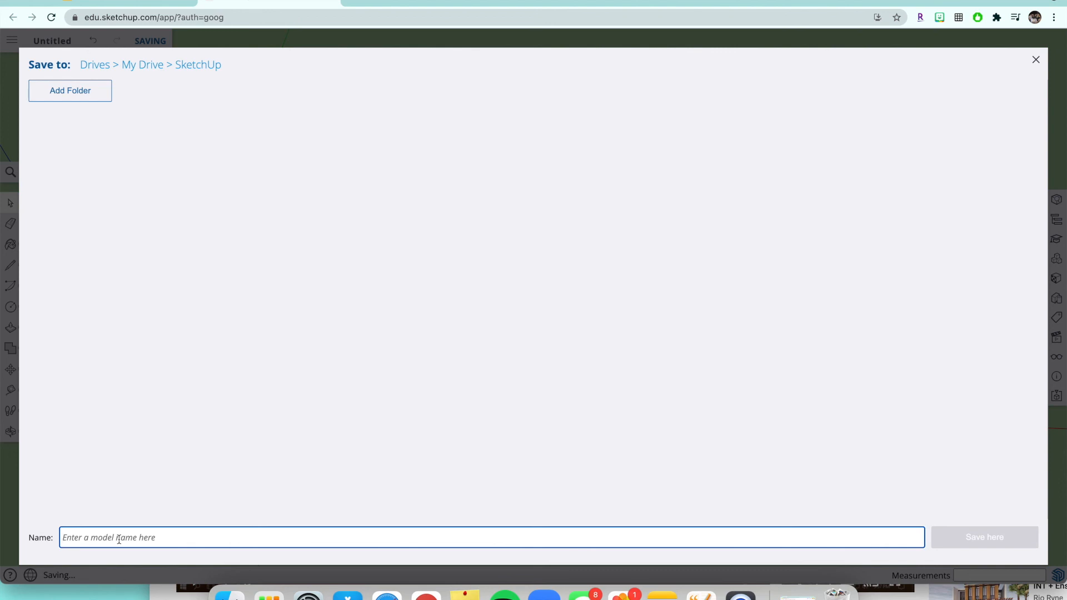
# Step: Name the model with the owner's surname followed by "Block Practice" and save it in the SketchUp folder
pyautogui.write('Dolch ')
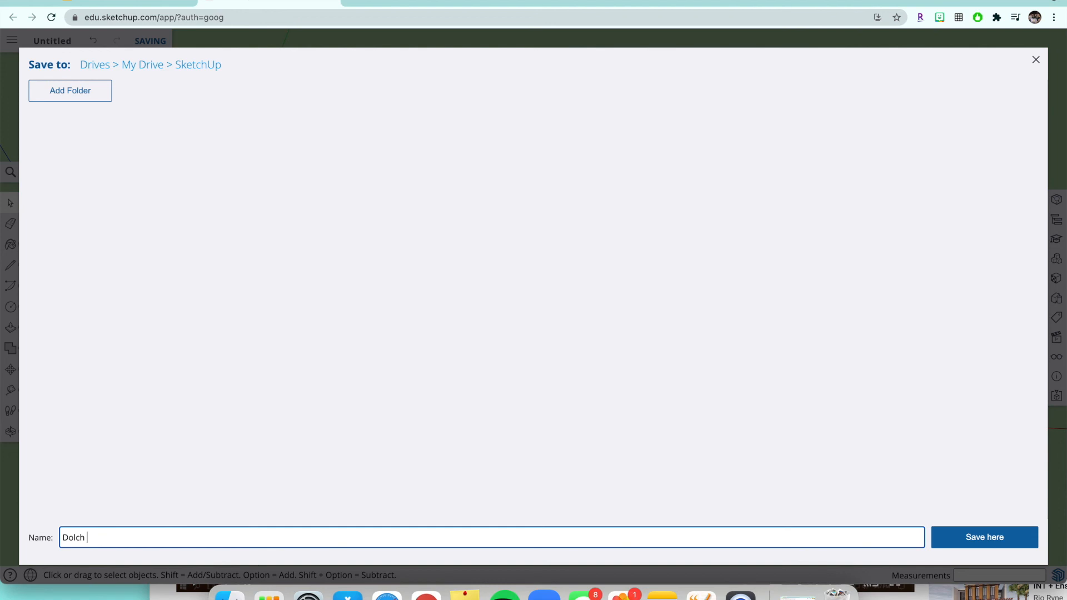
pyautogui.write('Block Practice')
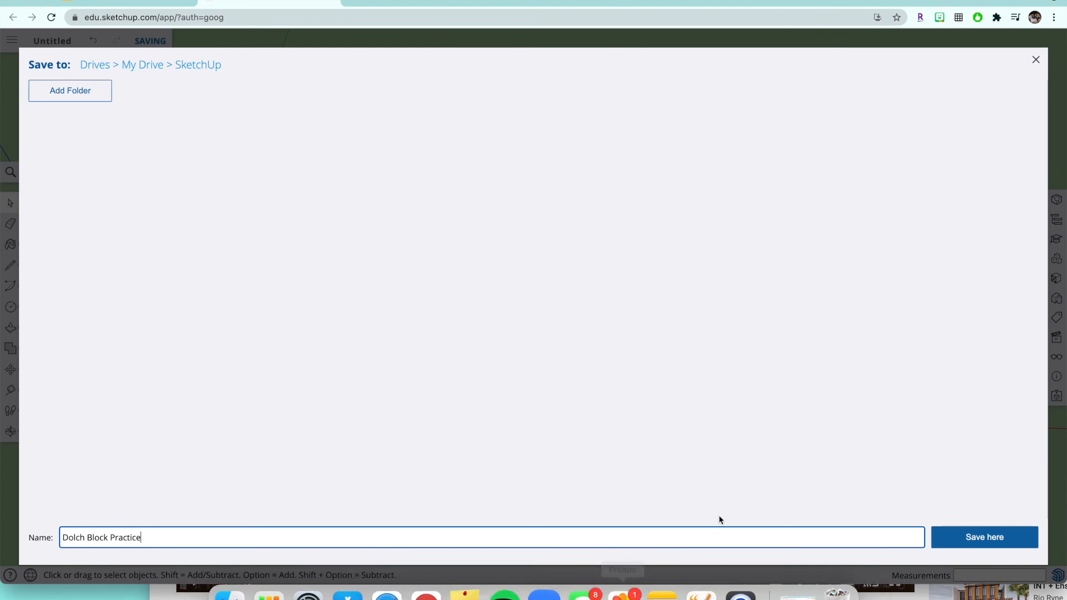
pyautogui.click(979, 539)
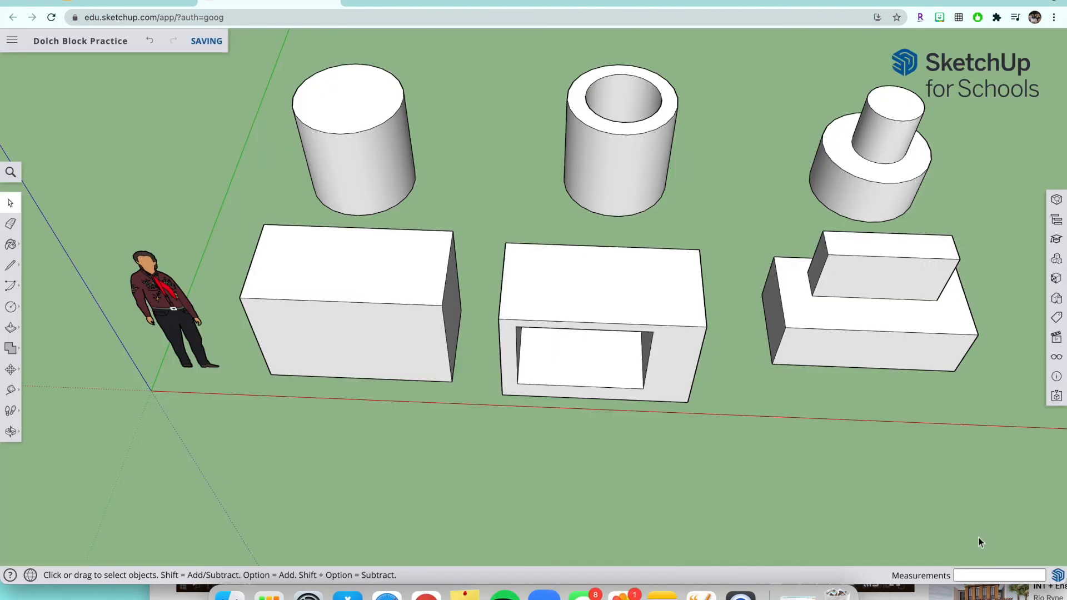